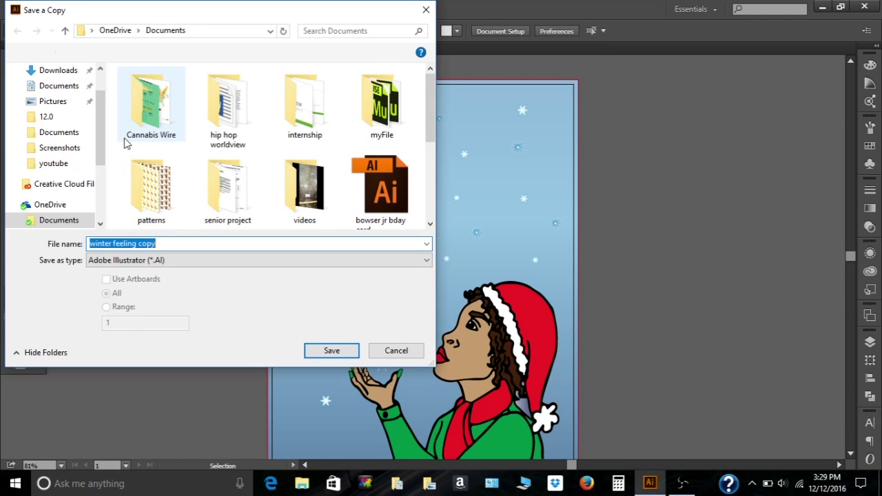
Save a copy of the artwork as an Adobe Illustrator file named "winter feeling card"
left_click(181, 243)
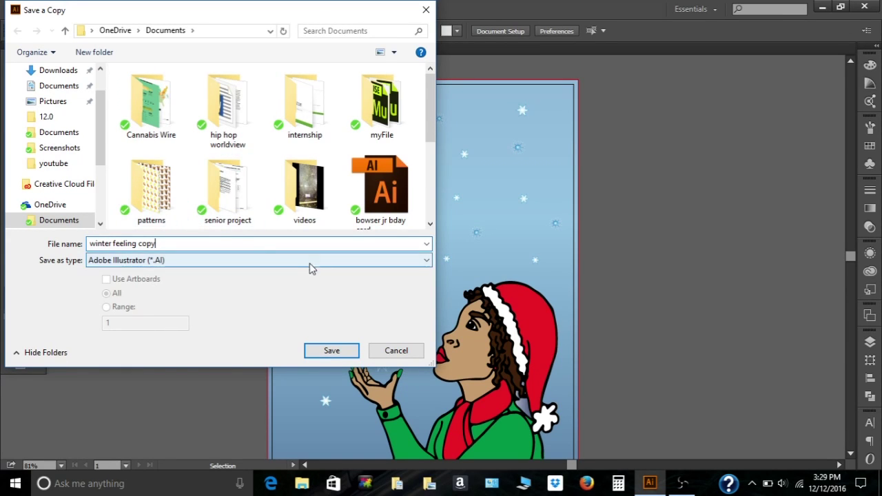
left_click(332, 352)
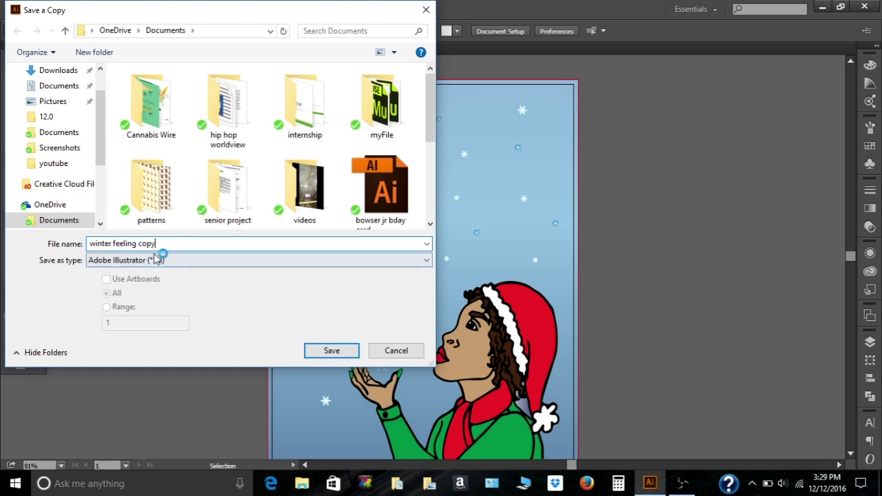
key("BackSpace")
key("BackSpace")
key("BackSpace")
key("BackSpace")
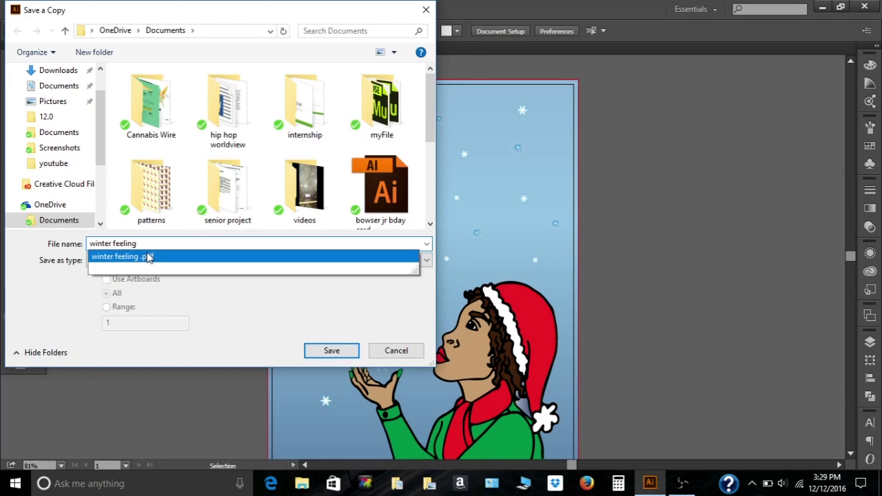
type("card")
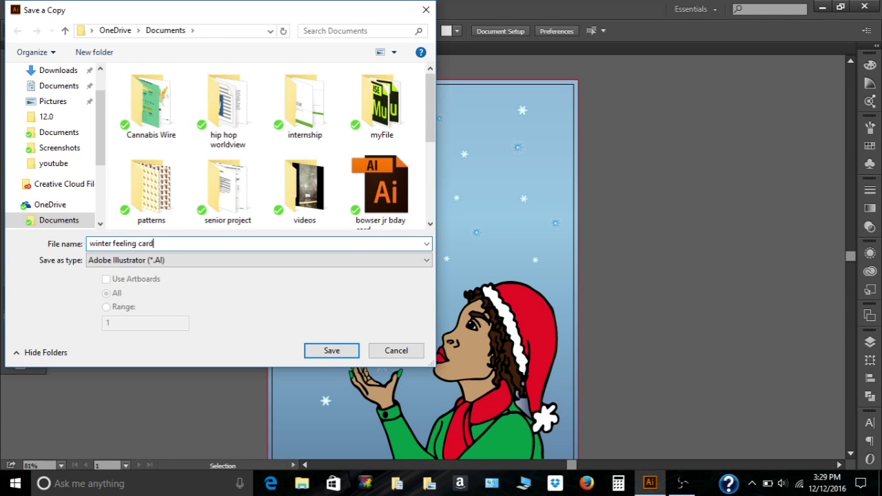
left_click(308, 351)
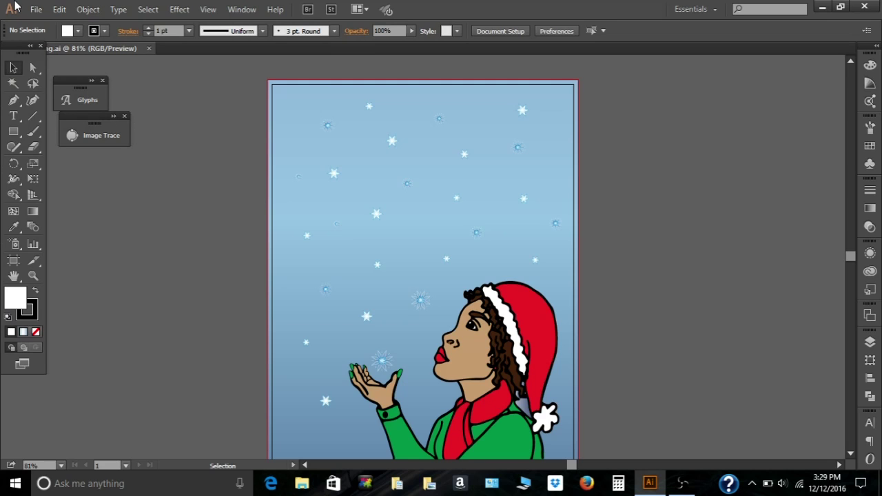
left_click(483, 419)
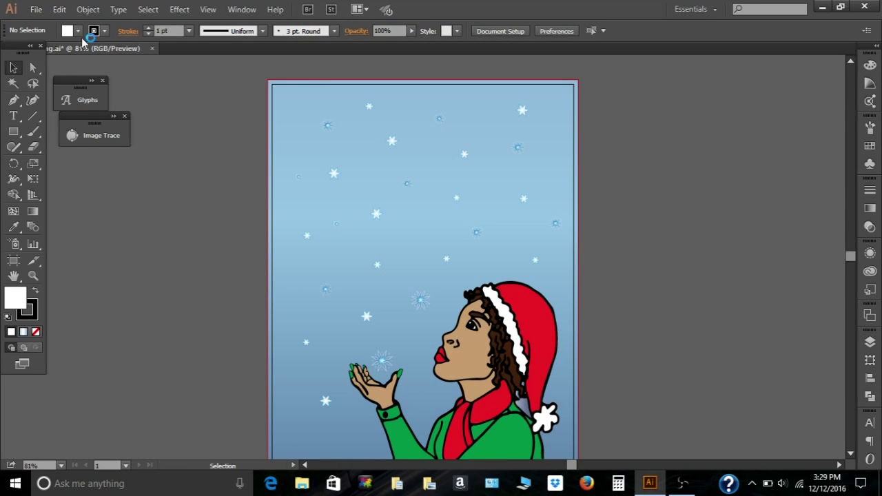
Open the "winter feeling card" file from the Documents folder
left_click(36, 9)
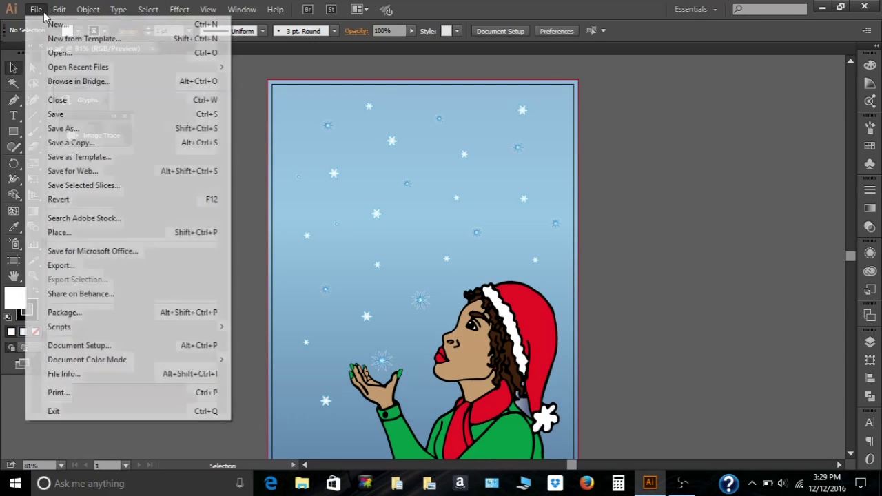
left_click(61, 52)
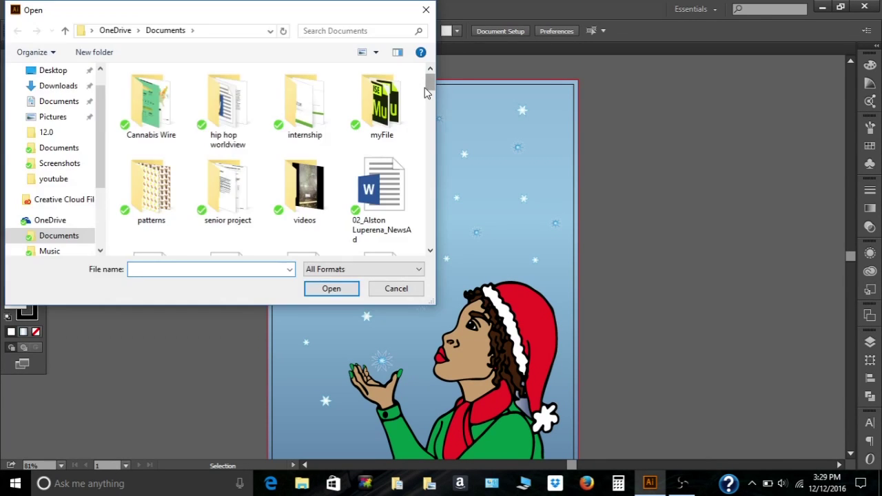
scroll(310, 138, "down", 5)
double_click(383, 140)
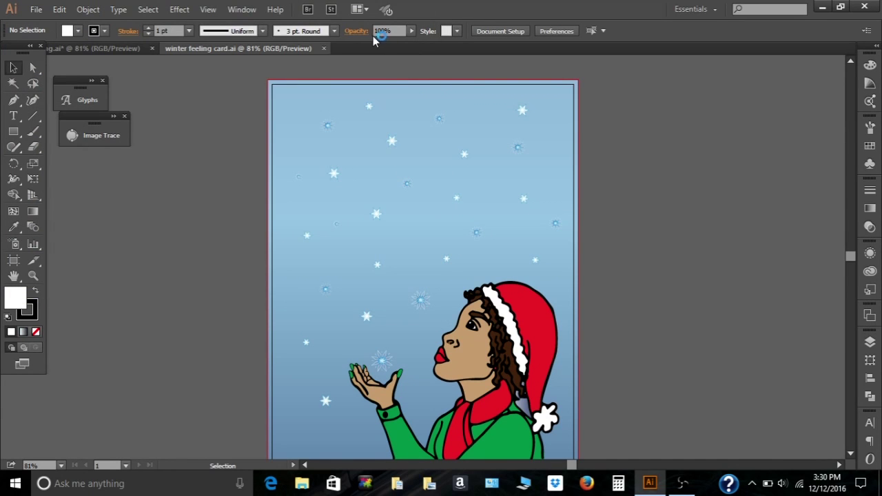
Resize the artboard to 4 in wide and 6 in high
left_click(13, 260)
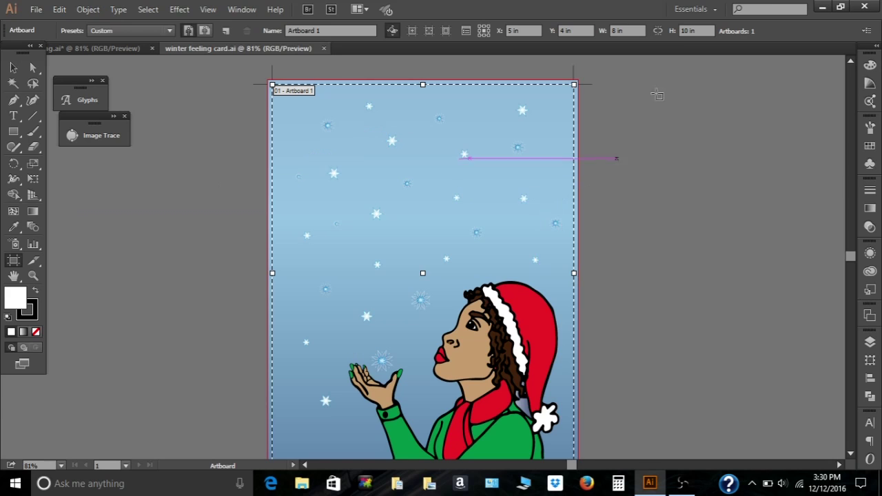
left_click_drag(616, 31, 590, 9)
key("BackSpace")
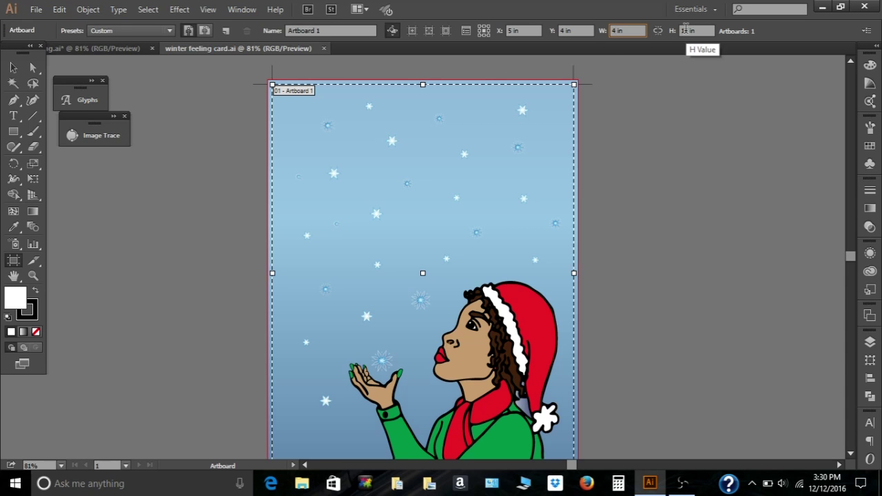
double_click(686, 31)
type("6")
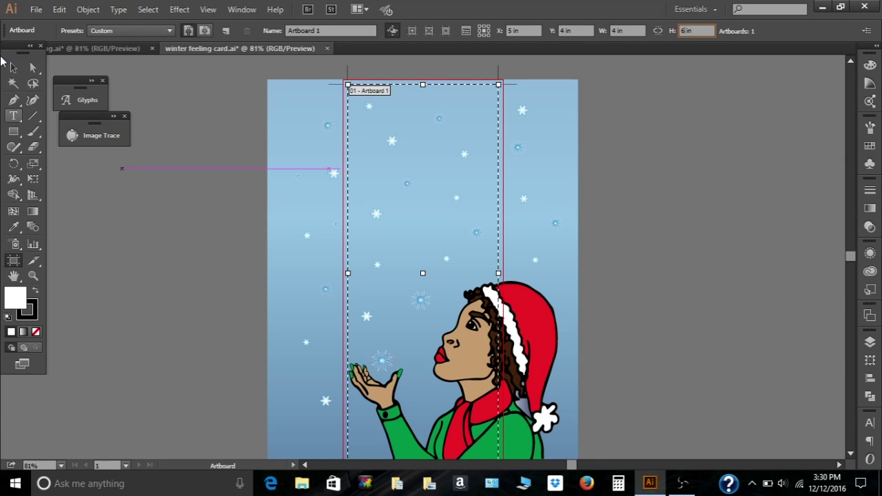
left_click(14, 67)
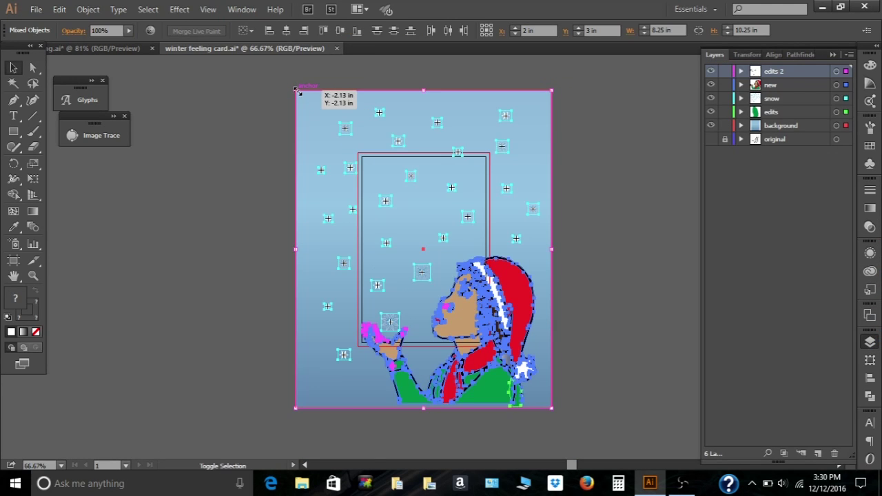
Scale the whole artwork down to 4.25 in wide and about 5.28 in high, spanning the bleed width of the artboard
left_click_drag(299, 88, 359, 157)
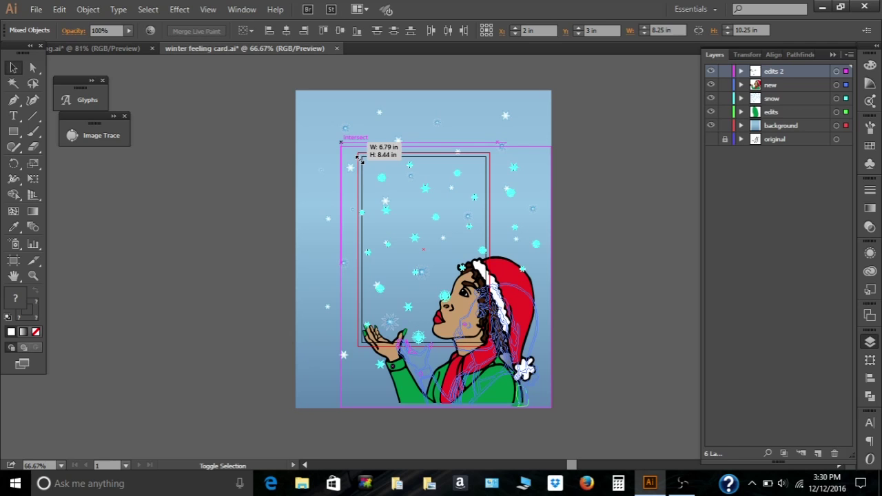
left_click_drag(357, 157, 524, 394)
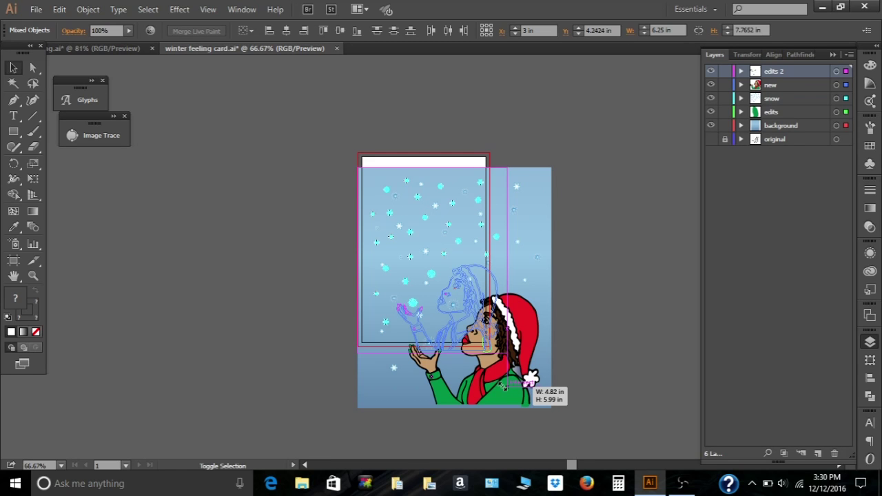
left_click_drag(503, 387, 491, 390)
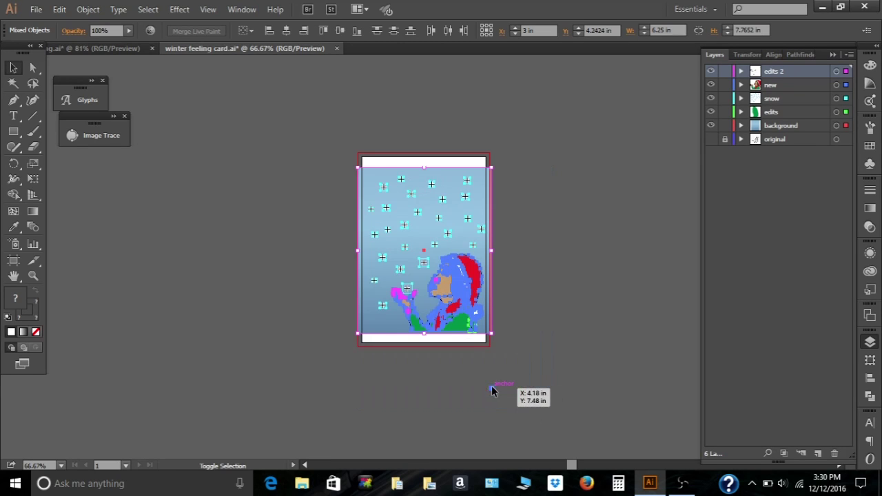
key("ctrl+1")
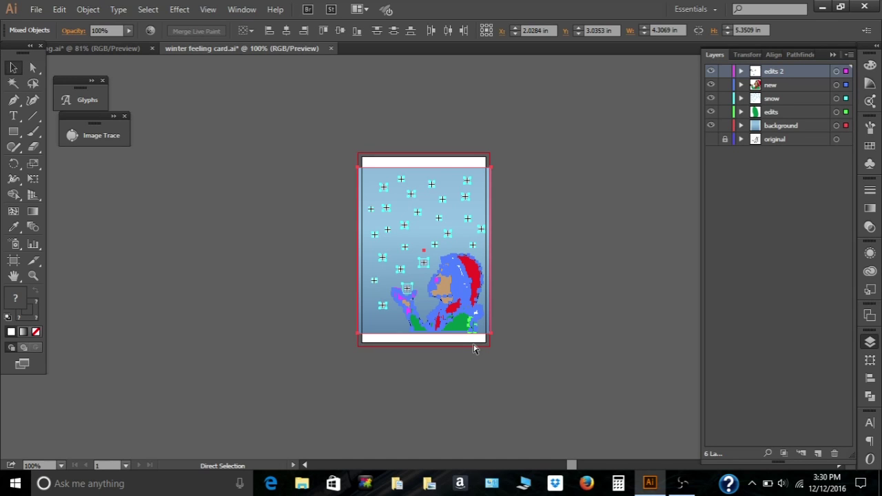
key("ctrl+equal")
left_click_drag(576, 432, 572, 428)
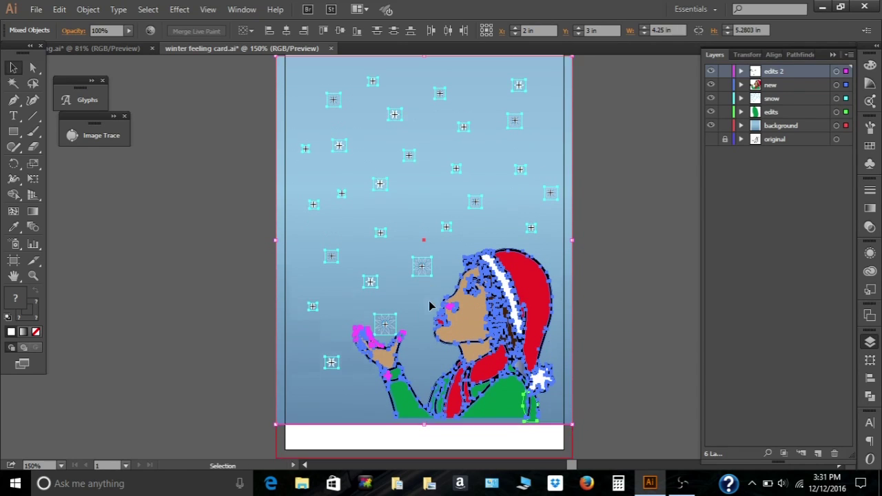
Stretch the background rectangle down and up to the bleed edges, making it 6.25 in high
scroll(429, 301, "down", 2)
left_click(257, 399)
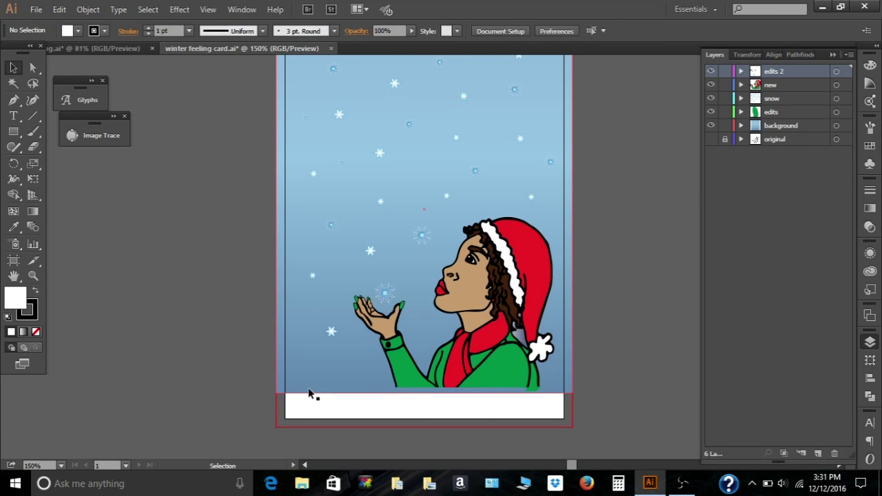
left_click(424, 423)
left_click_drag(425, 422, 424, 426)
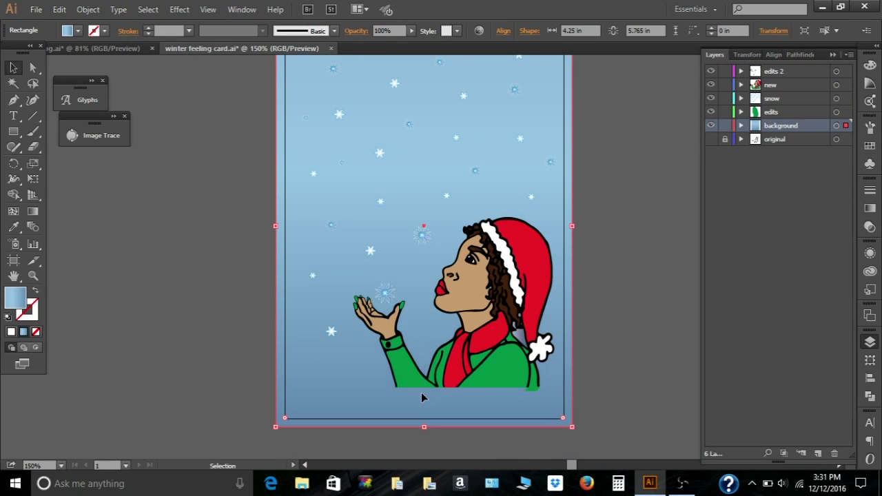
scroll(424, 315, "up", 5)
left_click_drag(425, 211, 425, 177)
scroll(244, 266, "down", 2)
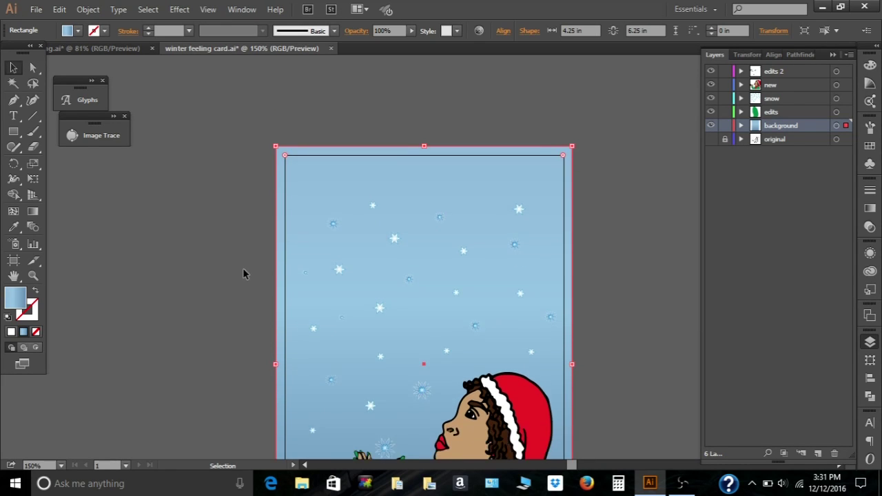
scroll(244, 271, "down", 2)
left_click(211, 319)
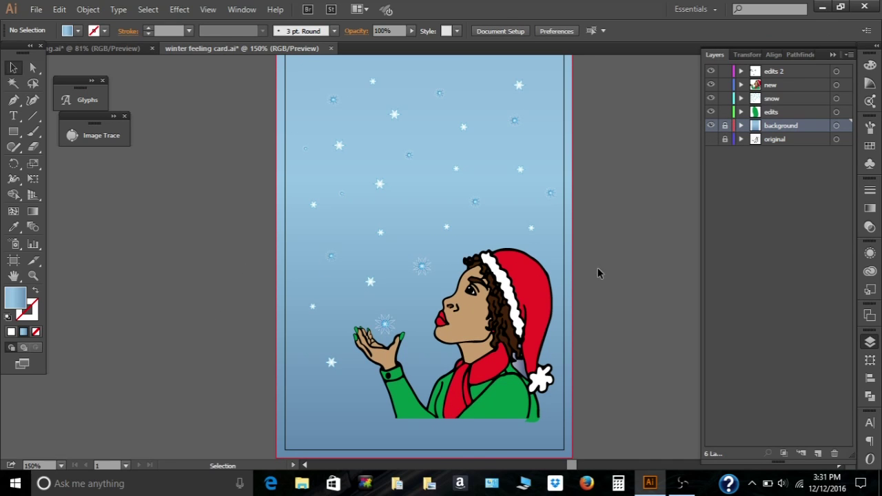
Lock the snow layer and move all parts of the woman down to the lower edge of the card
scroll(597, 272, "down", 2)
left_click(503, 327)
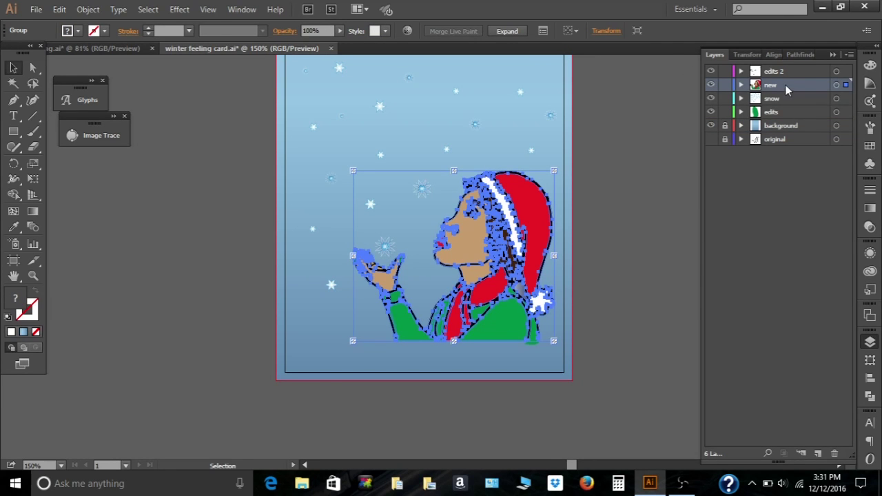
left_click(724, 98)
left_click_drag(311, 248, 507, 358)
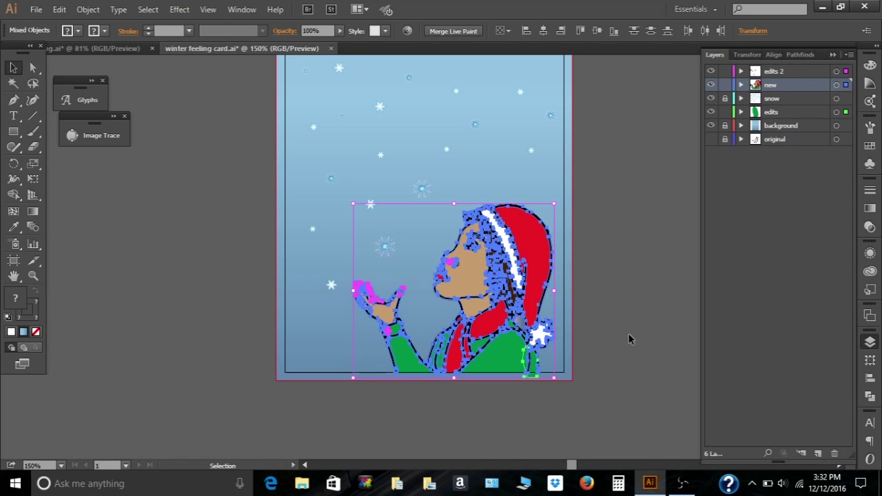
left_click(630, 339)
Make the snow layer active and lock the edits and new layers
scroll(648, 168, "up", 3)
left_click(756, 99)
left_click(724, 111)
left_click(724, 84)
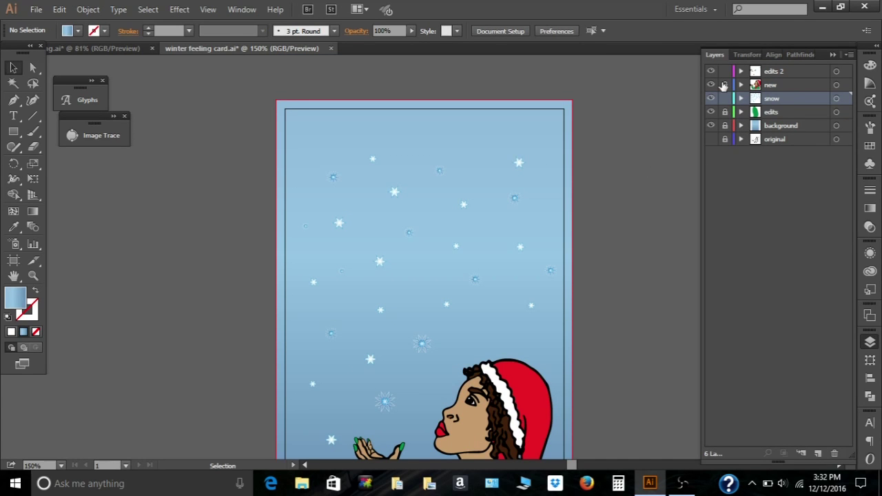
Nudge all the snowflakes together slightly to the left, centring them within the card
scroll(418, 142, "down", 1)
scroll(494, 114, "down", 3)
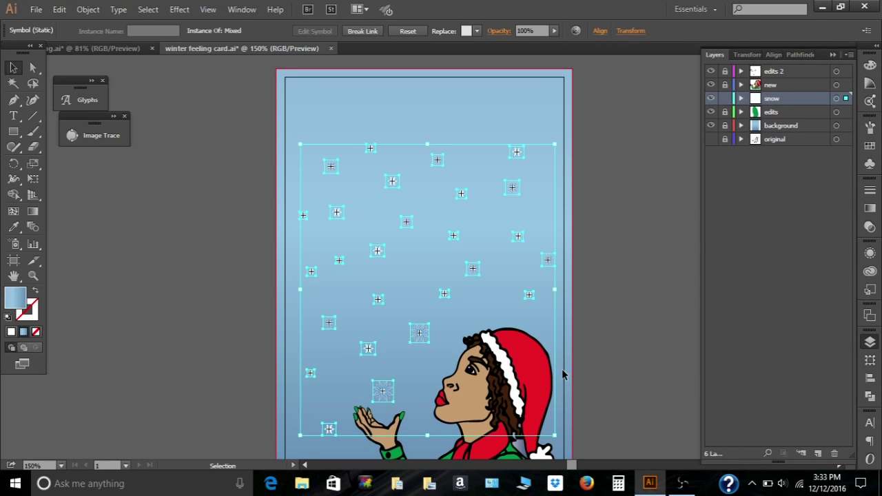
key("Left")
key("Left")
key("Left")
key("Left")
key("Left")
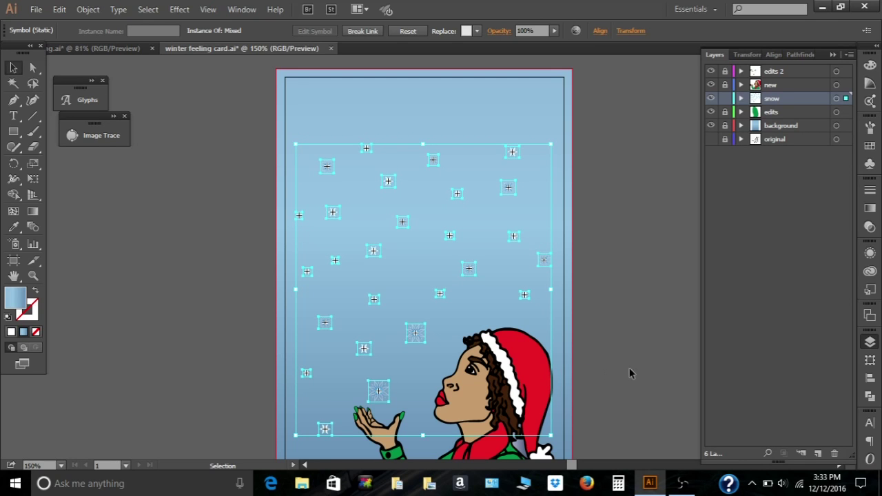
left_click(605, 290)
Move the large snowflake above the woman's hand slightly down and right, closer to her palm
scroll(607, 287, "down", 4)
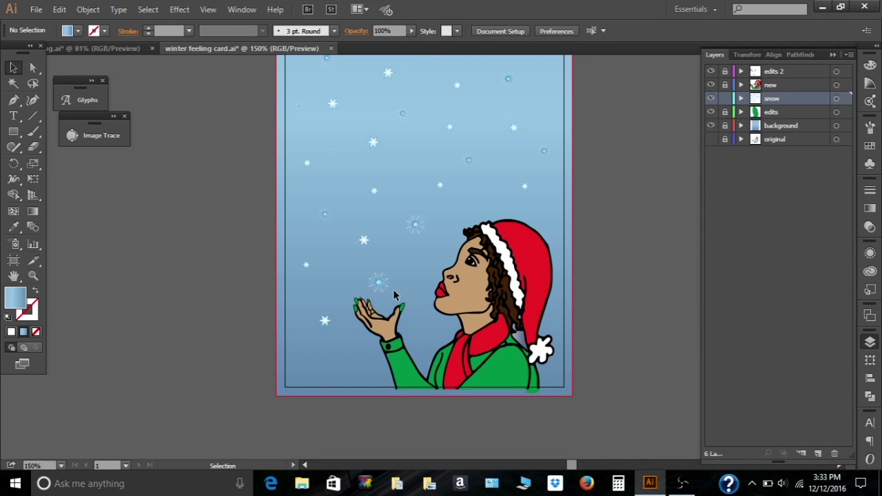
left_click_drag(378, 283, 385, 292)
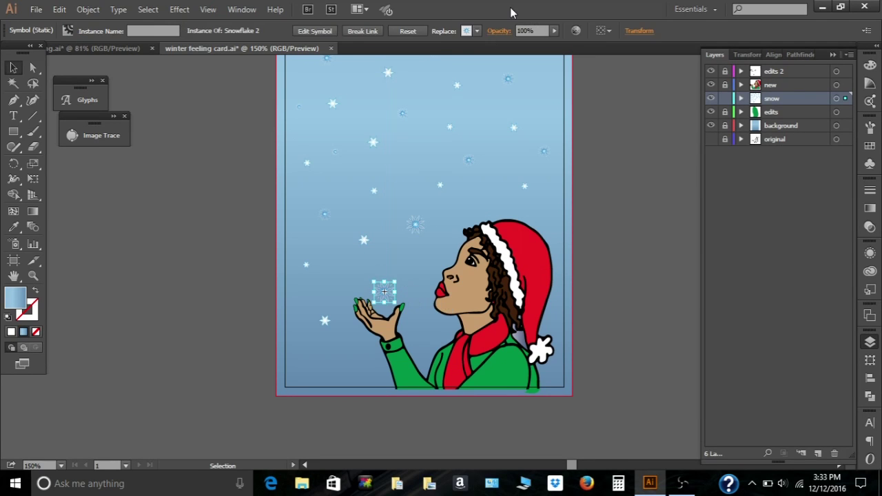
scroll(570, 245, "up", 1)
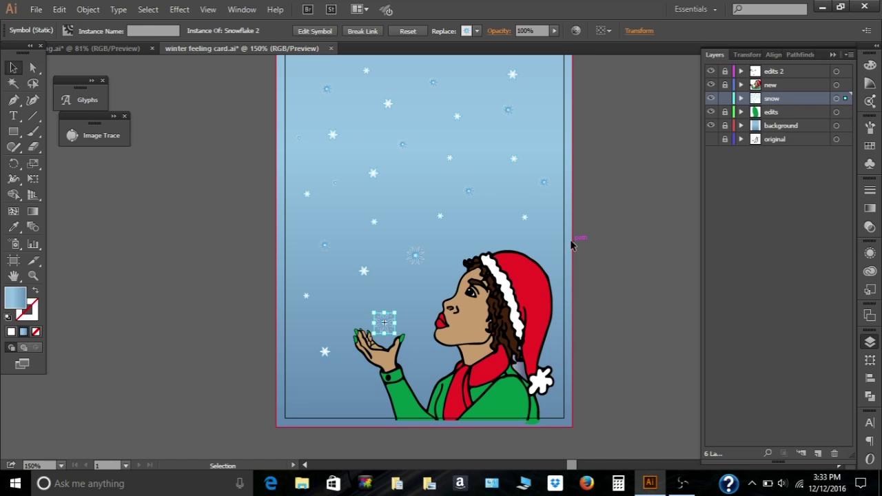
scroll(571, 245, "up", 1)
left_click(599, 250)
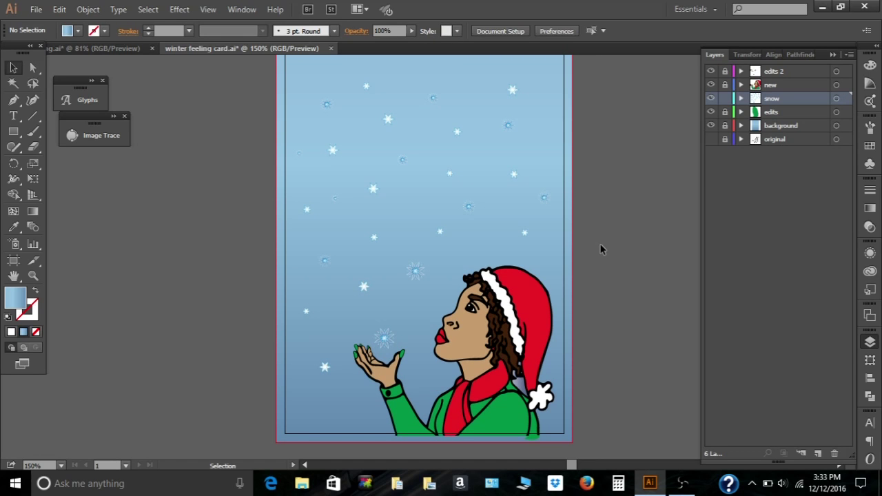
Spread the uppermost snowflakes upward and outward into the empty part of the sky
scroll(599, 249, "up", 1)
scroll(599, 250, "up", 3)
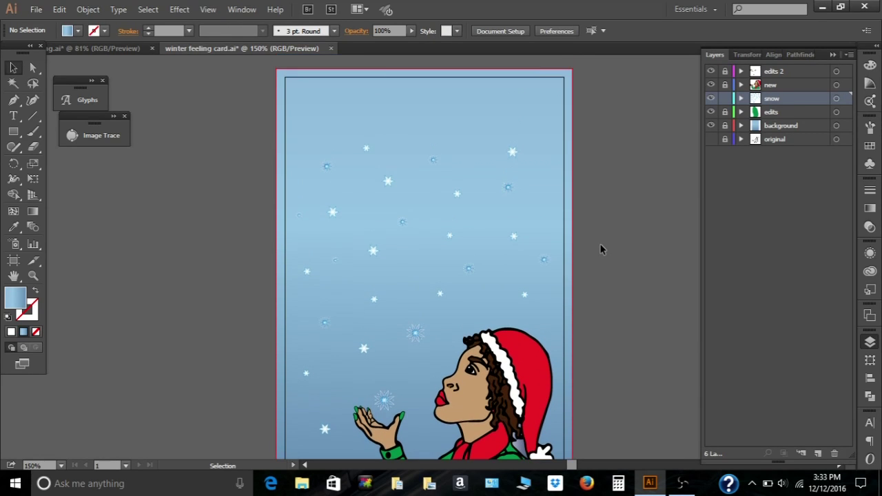
scroll(599, 249, "up", 1)
left_click_drag(513, 168, 539, 143)
scroll(532, 207, "up", 1)
left_click_drag(328, 198, 327, 180)
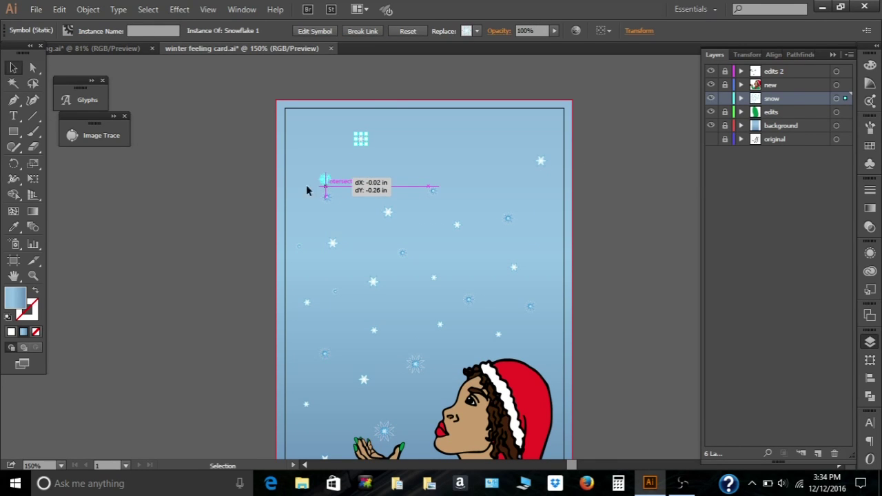
left_click(209, 207)
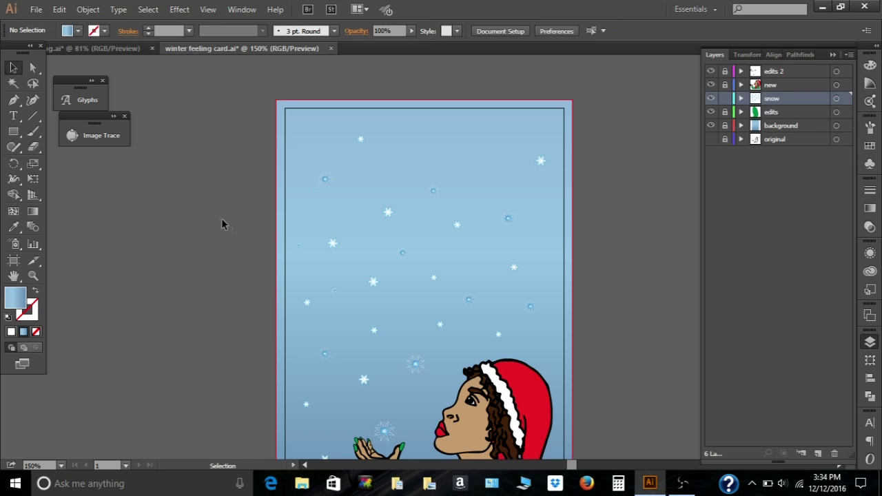
Duplicate several snowflakes and place the copies in the gaps of the sky
left_click(510, 221)
left_click_drag(509, 222, 445, 142)
left_click(333, 244)
left_click_drag(334, 244, 433, 142)
left_click_drag(445, 143, 488, 153)
left_click(607, 201)
scroll(653, 242, "down", 3)
left_click_drag(474, 216, 384, 132)
left_click(606, 234)
scroll(620, 269, "down", 2)
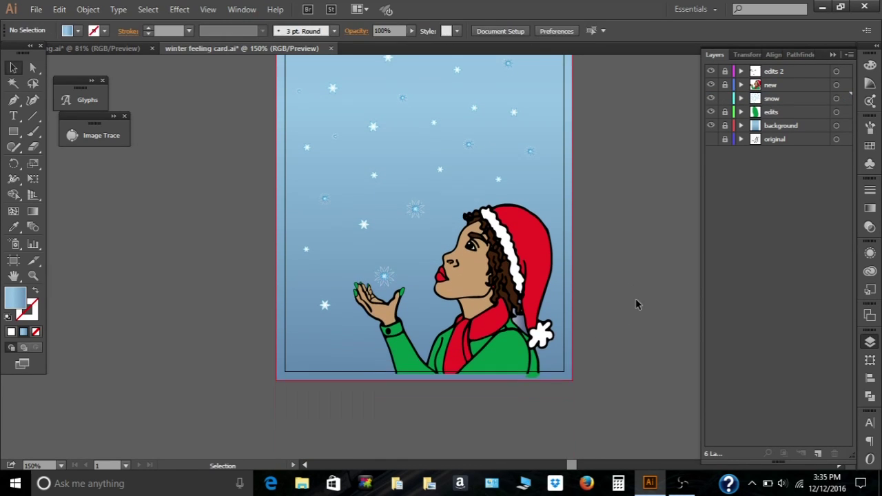
Add a new layer above all the others and name it text
scroll(268, 360, "up", 4)
key("t")
left_click(801, 453)
left_click_drag(805, 96, 791, 65)
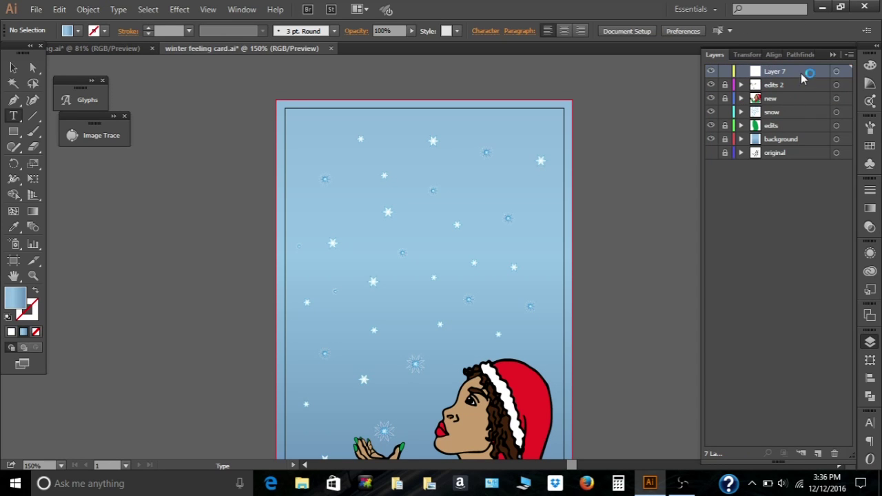
double_click(780, 75)
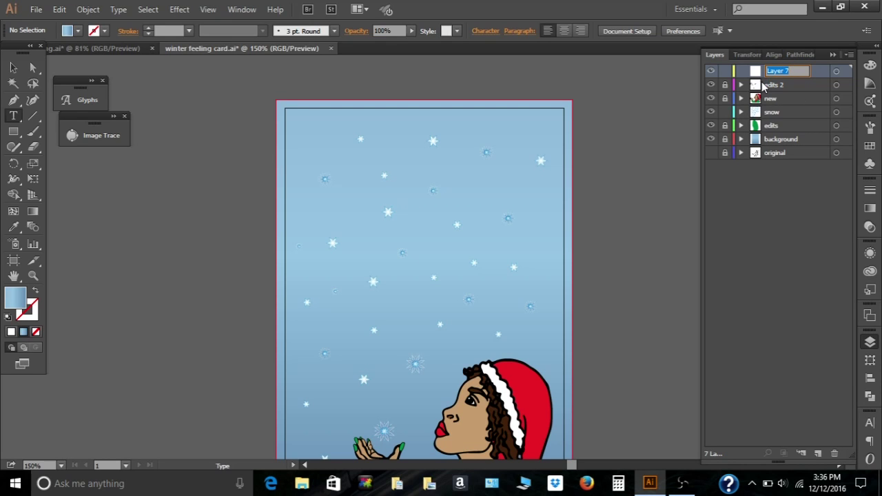
type("happy htext")
key("Return")
Create a text frame across the upper sky containing "Happy Holidays!", with both words capitalised
left_click_drag(299, 133, 519, 193)
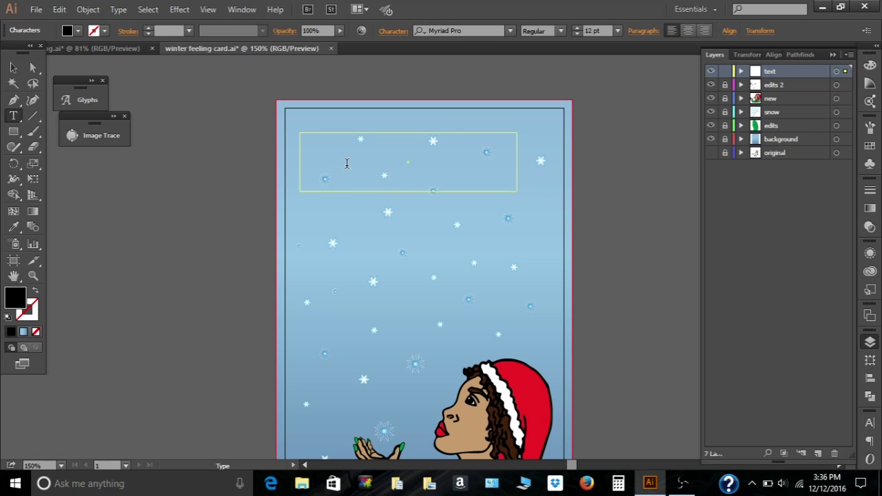
type("happy holidays!")
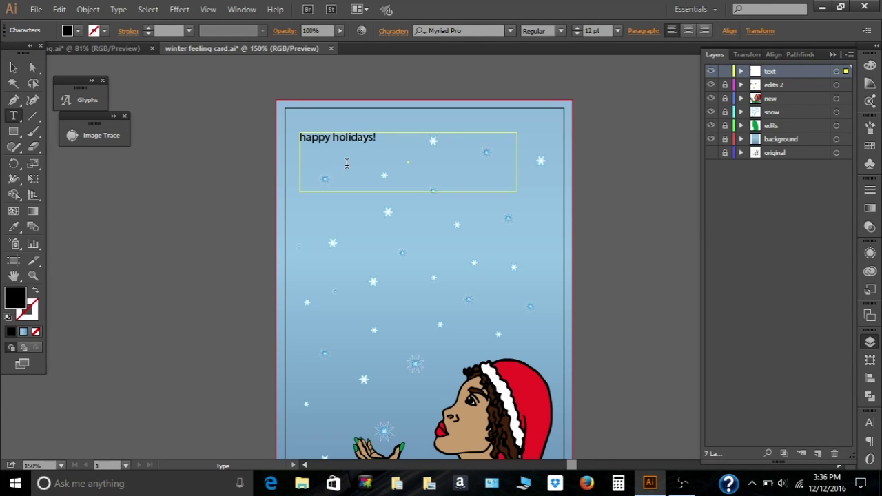
left_click(304, 136)
key("BackSpace")
type("H")
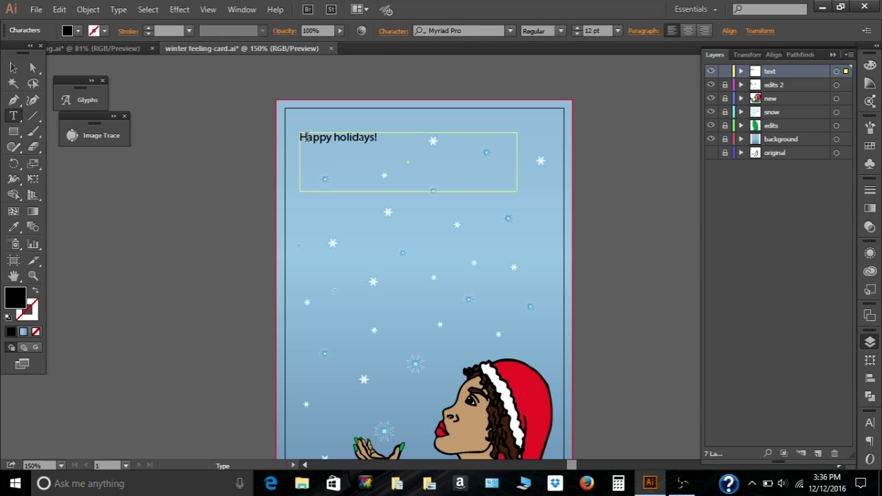
left_click(342, 140)
key("BackSpace")
type("H")
Change the font of the whole greeting to ChopinScript
left_click_drag(382, 139, 295, 144)
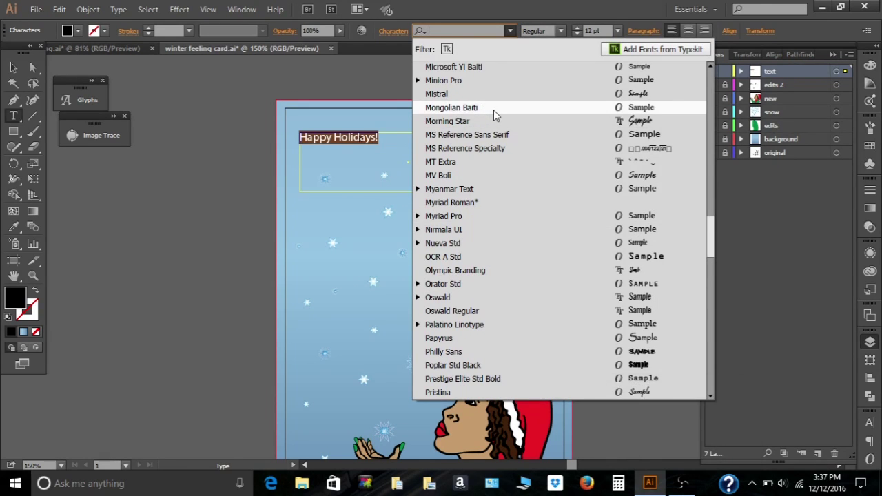
scroll(494, 115, "up", 1)
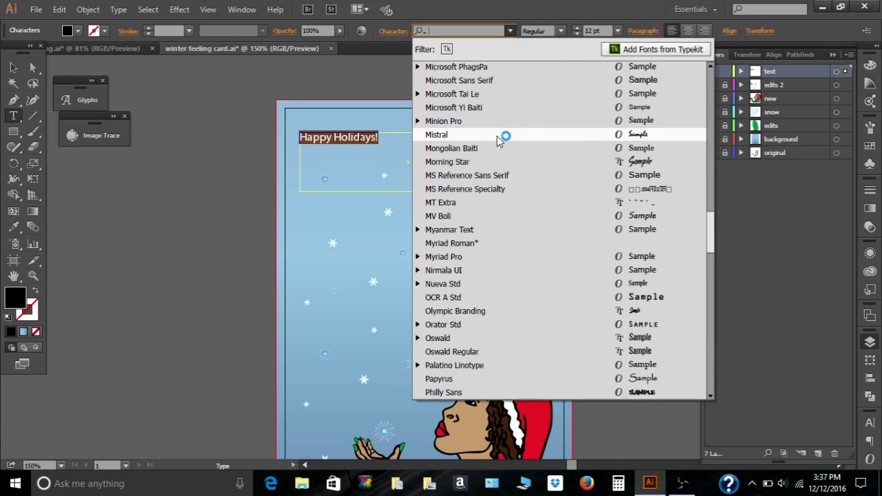
scroll(502, 134, "up", 20)
scroll(570, 199, "down", 10)
left_click(591, 321)
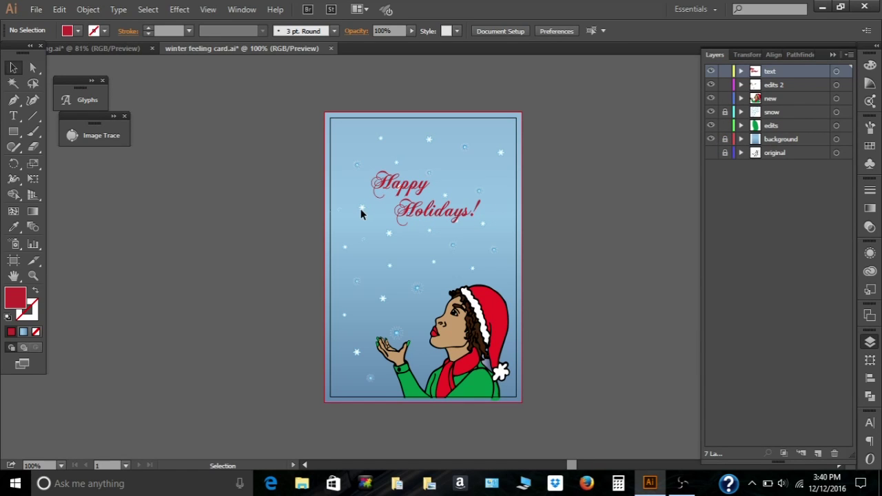
Lock the text layer and enlarge the whole woman toward the card's upper left
left_click_drag(324, 249, 539, 390)
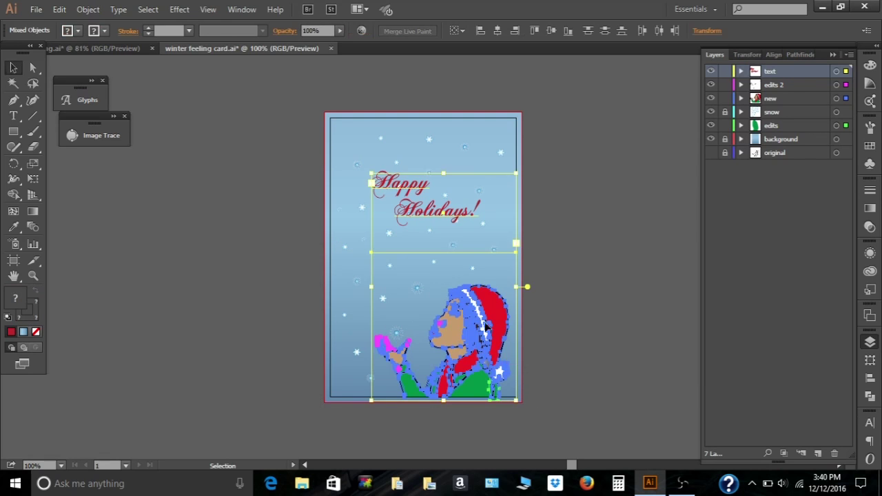
key("ctrl+2")
left_click_drag(293, 266, 581, 422)
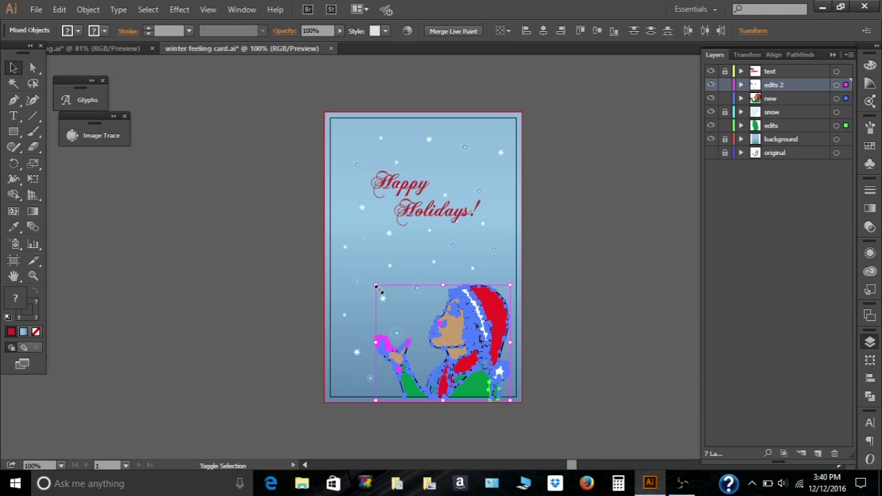
left_click_drag(376, 287, 369, 278)
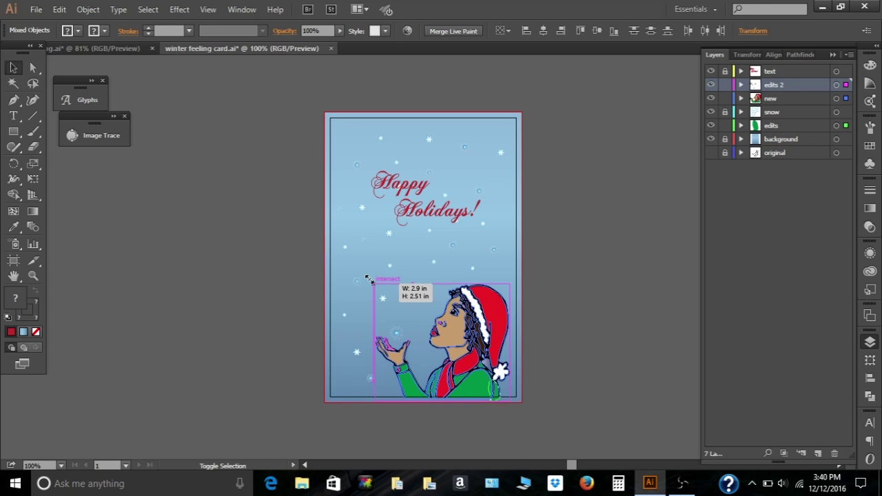
left_click_drag(369, 279, 337, 246)
left_click(587, 260)
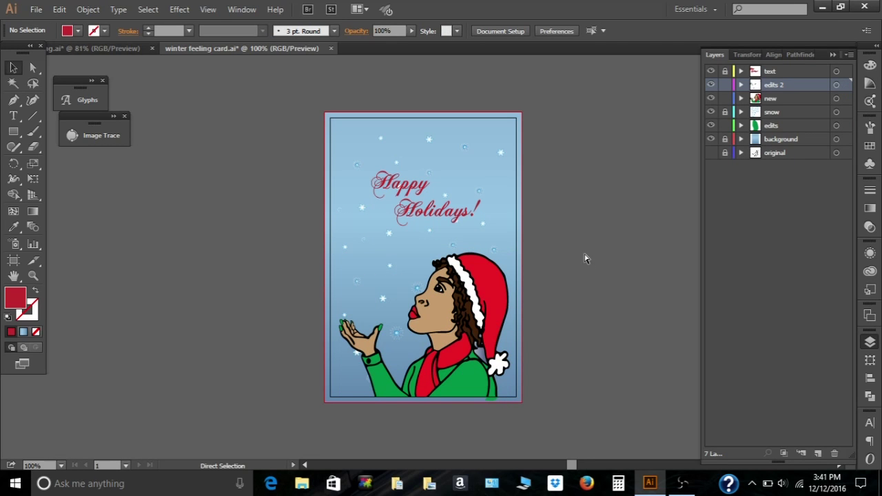
Scale the whole woman down slightly, keeping her anchored at the card's lower right
key("ctrl+a")
left_click_drag(338, 252, 348, 250)
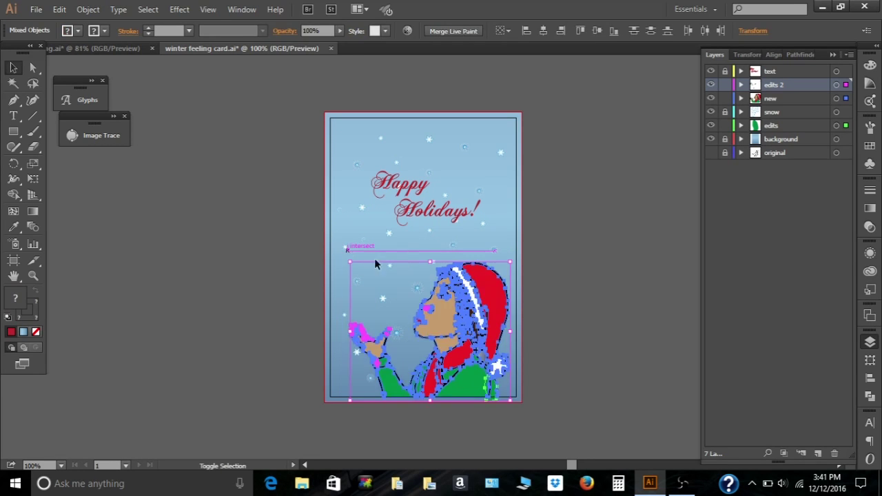
left_click(573, 289)
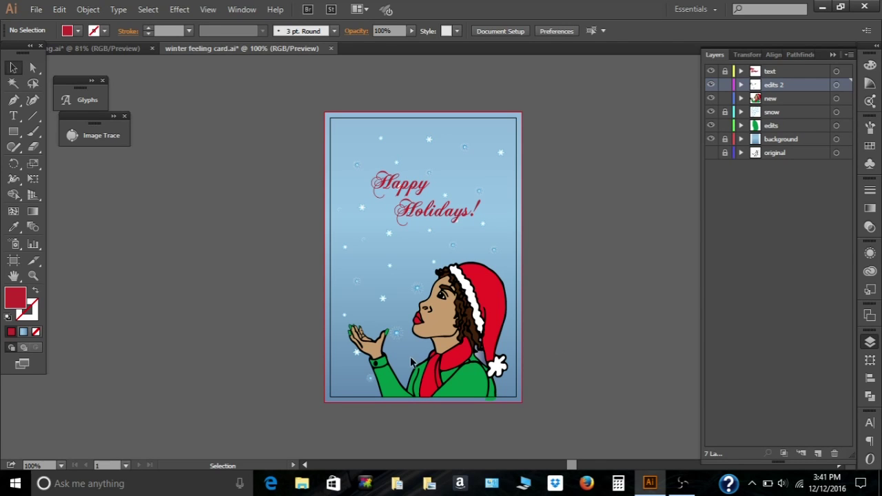
left_click_drag(410, 357, 352, 266)
left_click(262, 267)
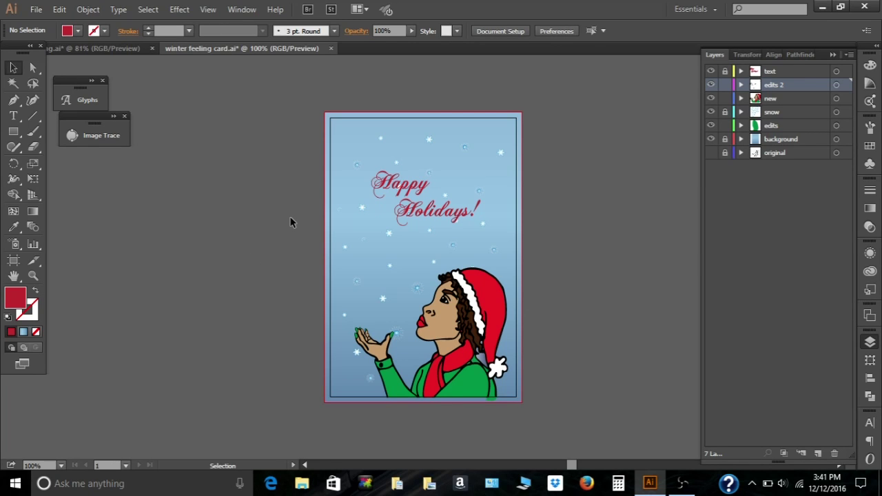
Copy the small snowflake above the woman's fingertips into the gap between her hand and face
left_click_drag(343, 317, 410, 321)
Centre the greeting in the sky above the woman and set its size to 48 pt
left_click(432, 213)
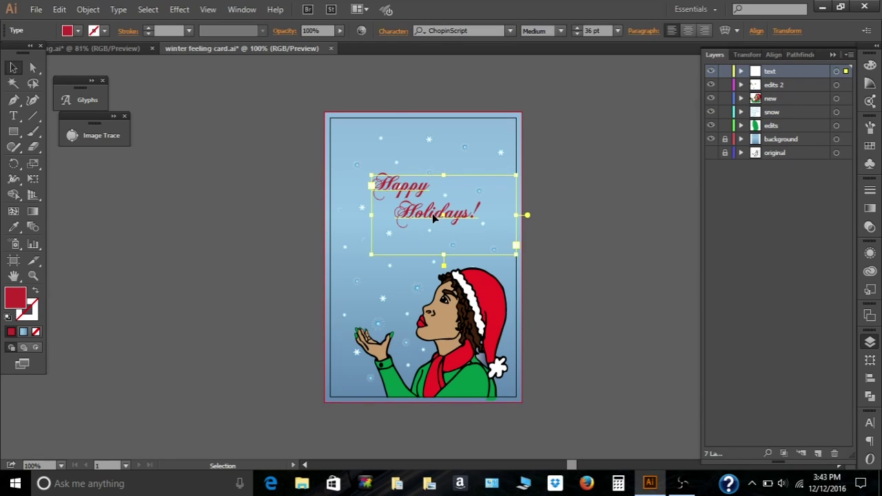
left_click_drag(432, 214, 446, 227)
left_click(567, 236)
left_click(455, 255)
left_click(641, 281)
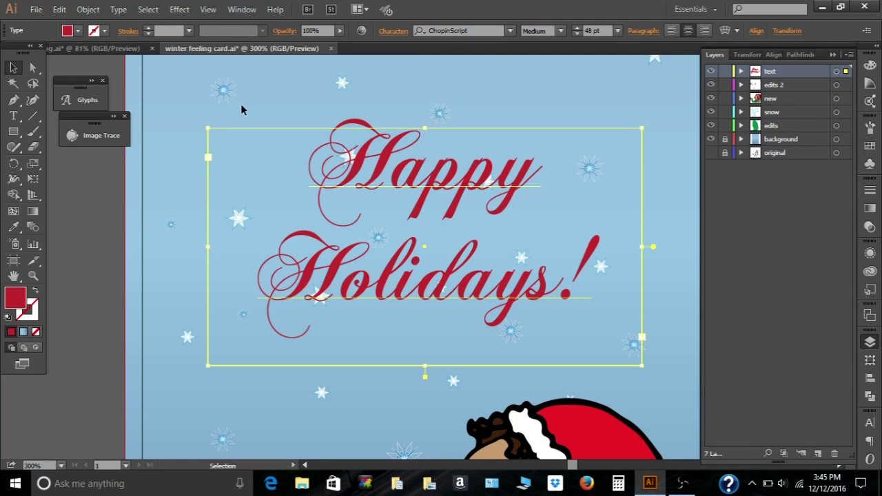
Convert the greeting text to outlines
key("a")
key("ctrl+shift+o")
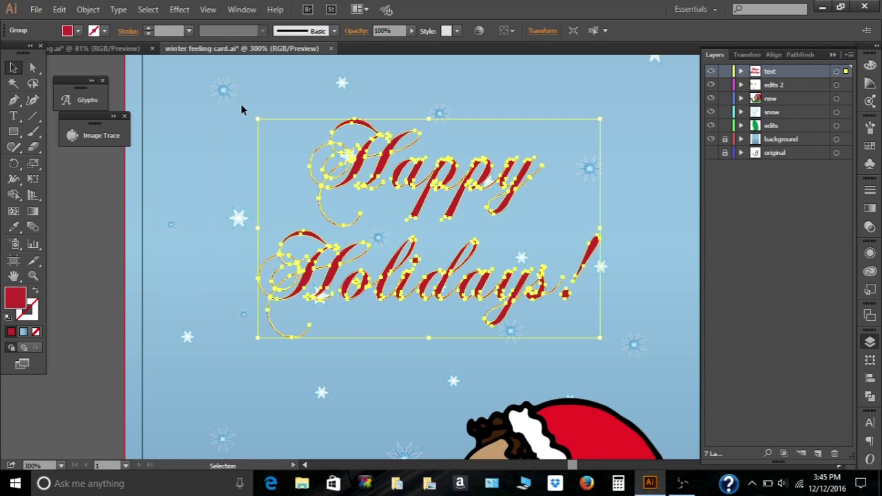
Start an Outer Glow effect on the outlined greeting, with preview on and the mode set to Multiply
left_click(179, 9)
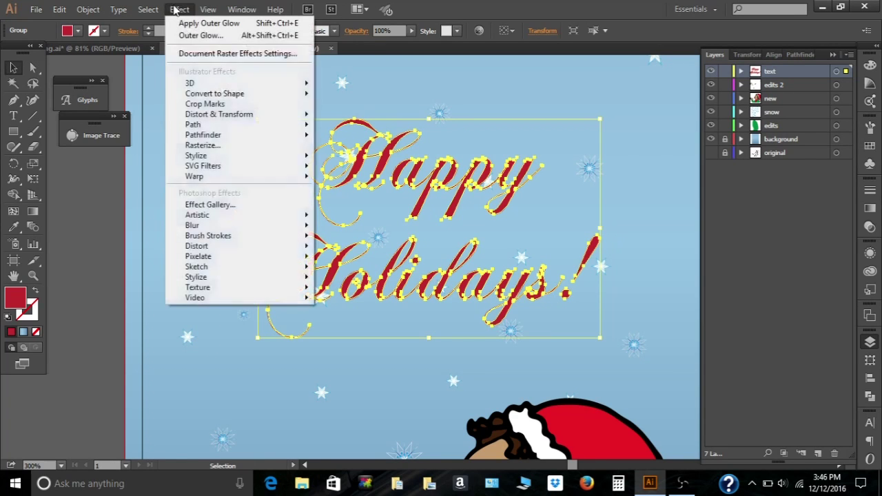
mouse_move(256, 158)
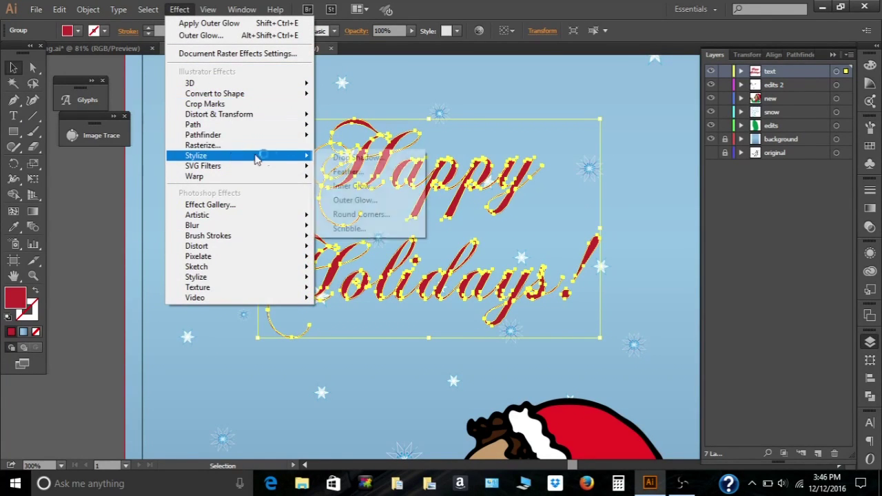
left_click(355, 201)
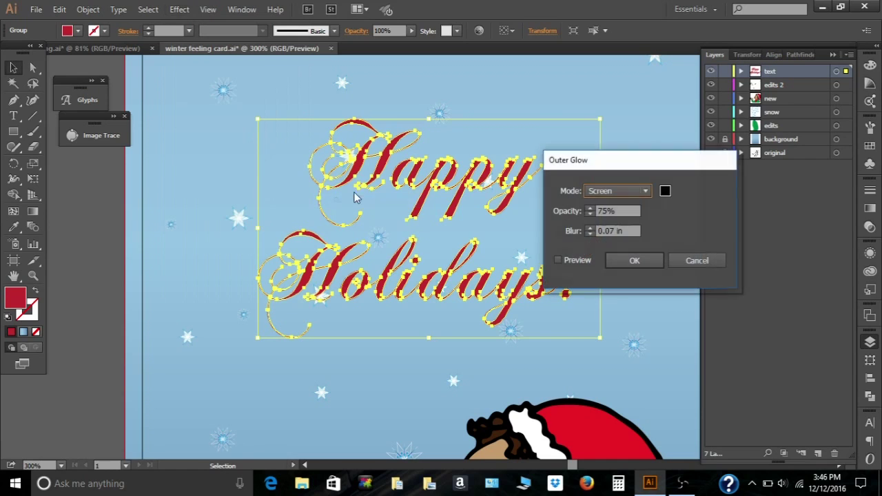
left_click(558, 259)
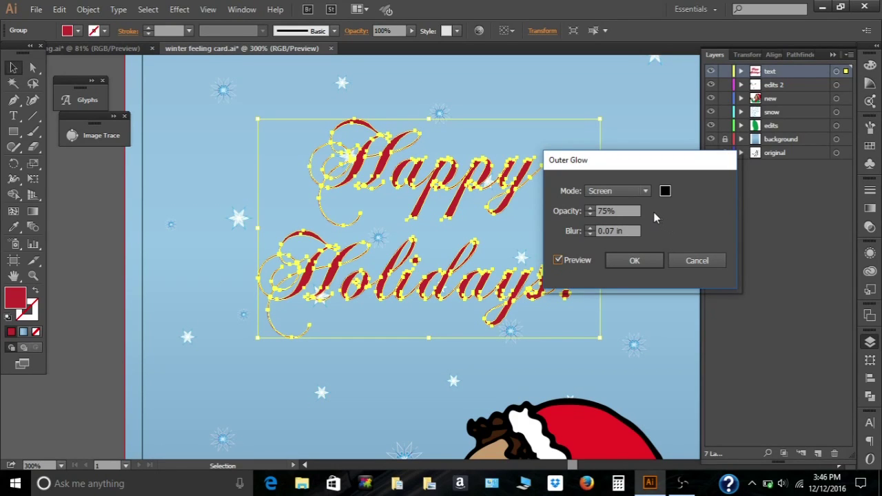
left_click(646, 191)
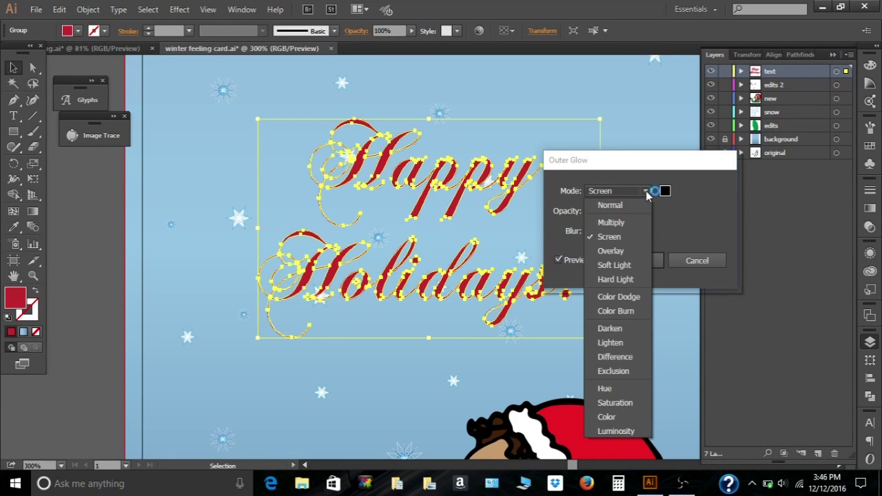
left_click(611, 223)
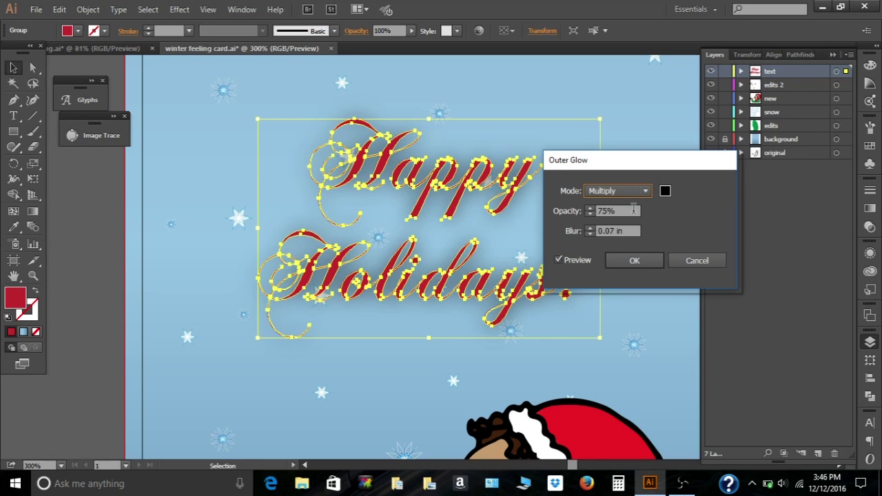
Try other blending modes for the glow, including Overlay, and apply the effect to the greeting
key("Up")
key("Up")
key("Down")
key("Down")
key("Down")
key("Down")
key("Down")
key("Down")
key("Down")
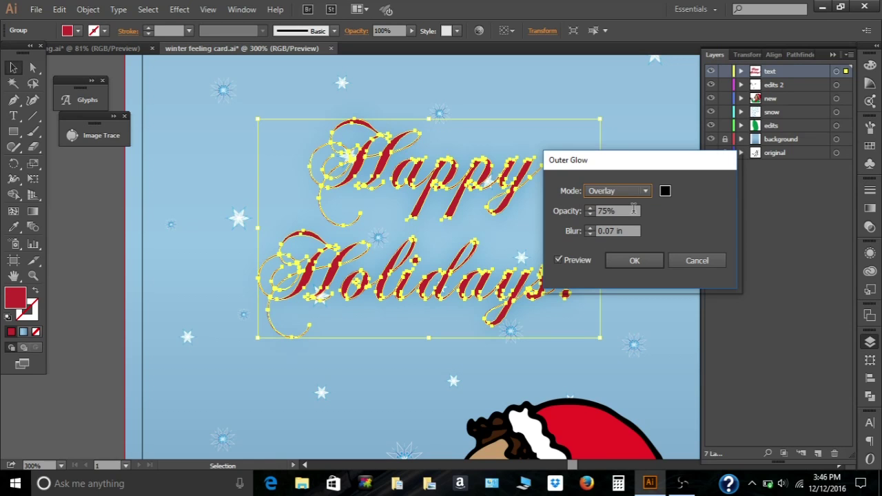
key("Down")
key("Down")
key("Return")
left_click(67, 187)
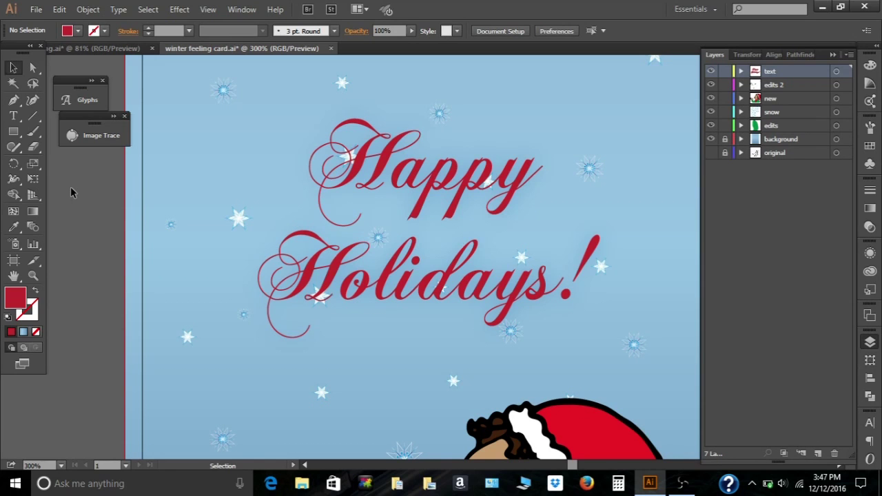
Check the glowing greeting and widen the artboard to 8 in
key("ctrl+equal")
key("ctrl+equal")
key("ctrl+minus")
key("ctrl+0")
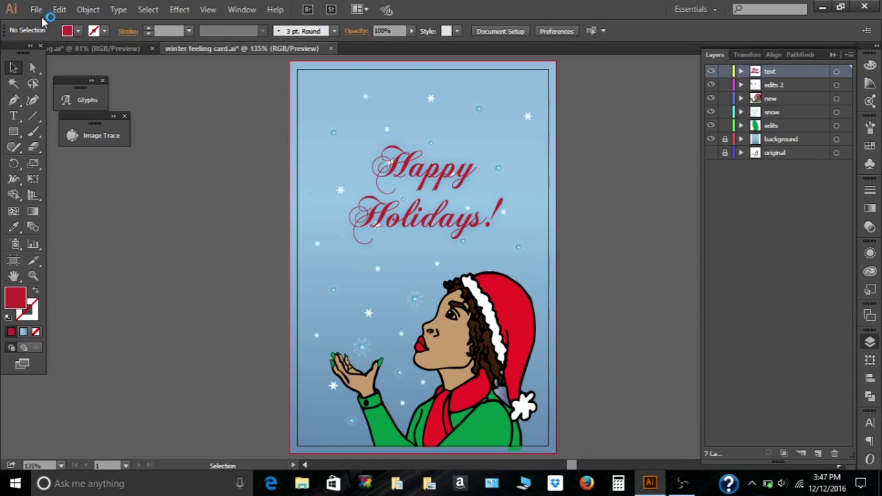
left_click(13, 261)
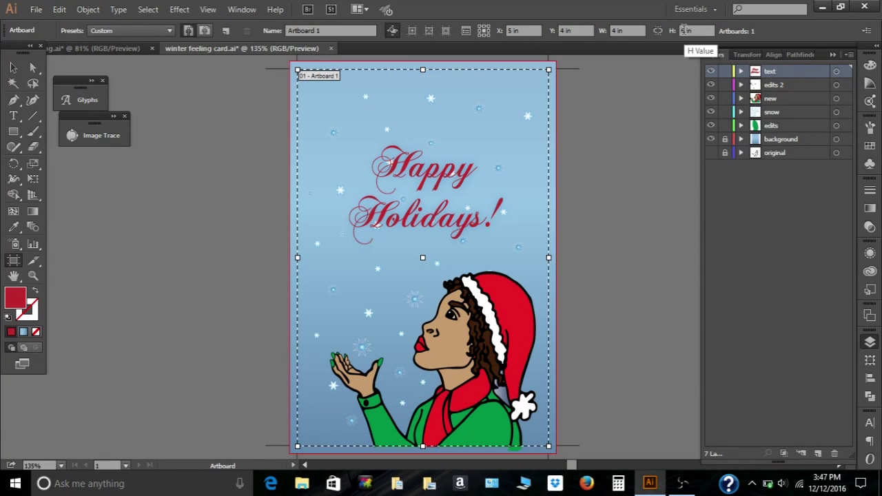
left_click(616, 30)
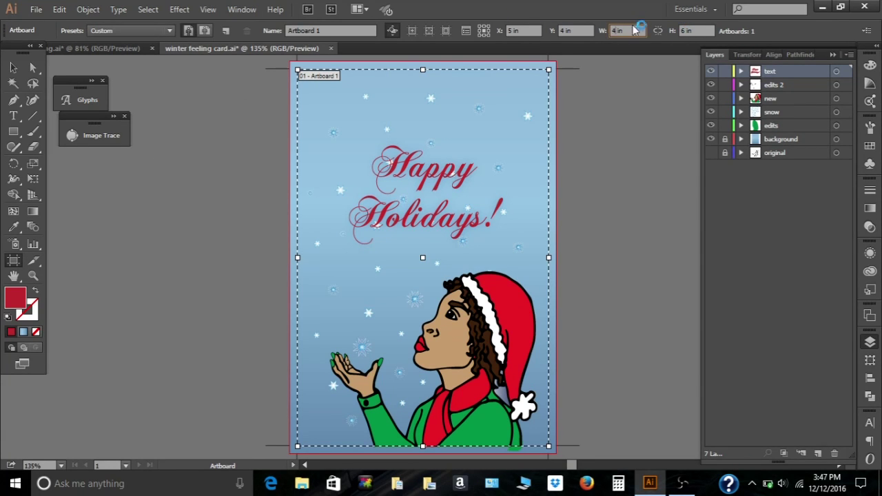
type("8")
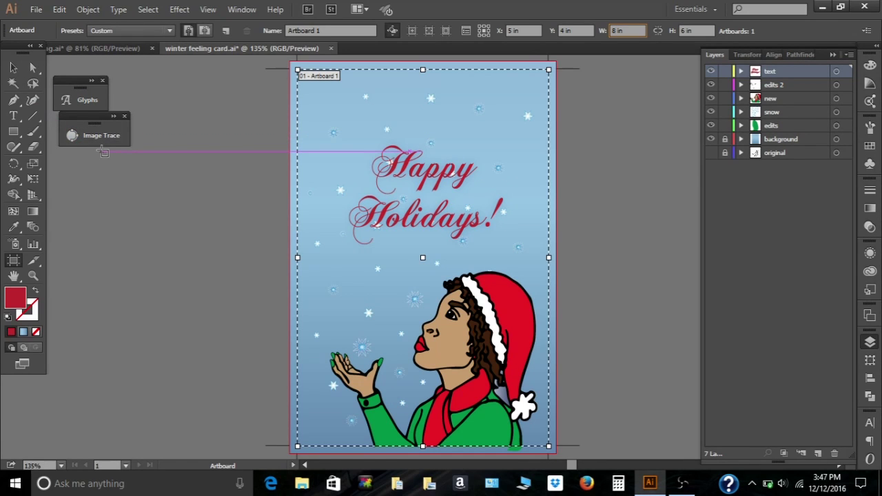
key("Return")
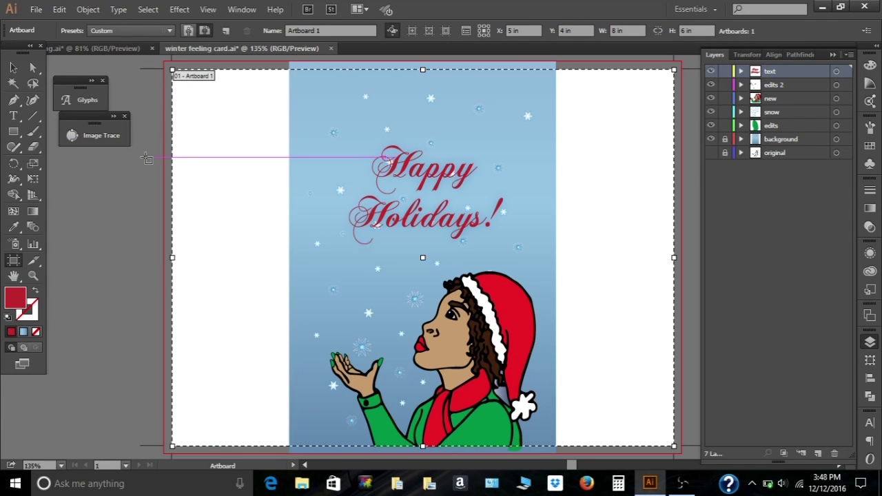
Show the rulers and add a new layer named guides above all the others
key("ctrl+r")
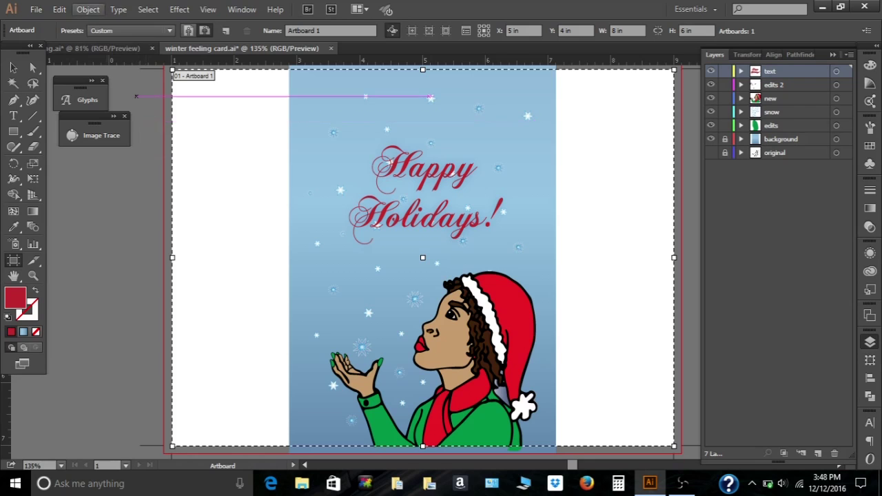
left_click(818, 453)
double_click(775, 71)
type("guides")
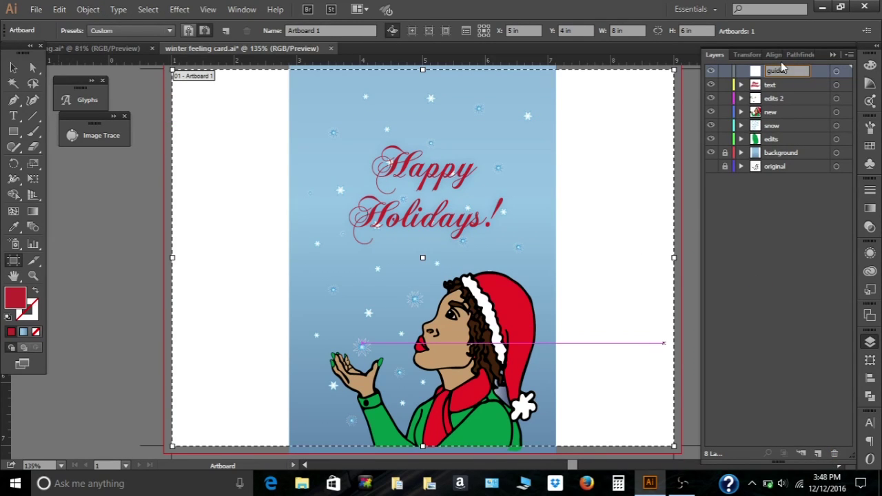
key("Return")
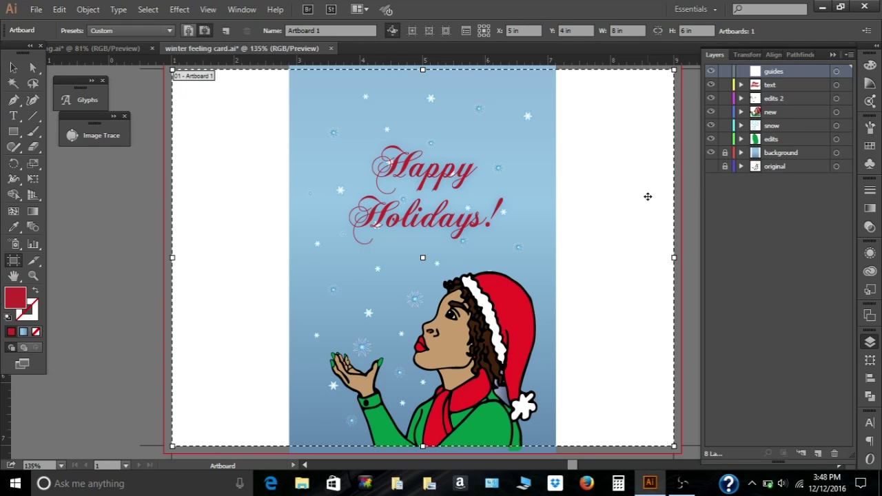
Place a vertical guide on the guides layer and align it with the artboard's centre at 4 in
left_click_drag(5, 400, 361, 372)
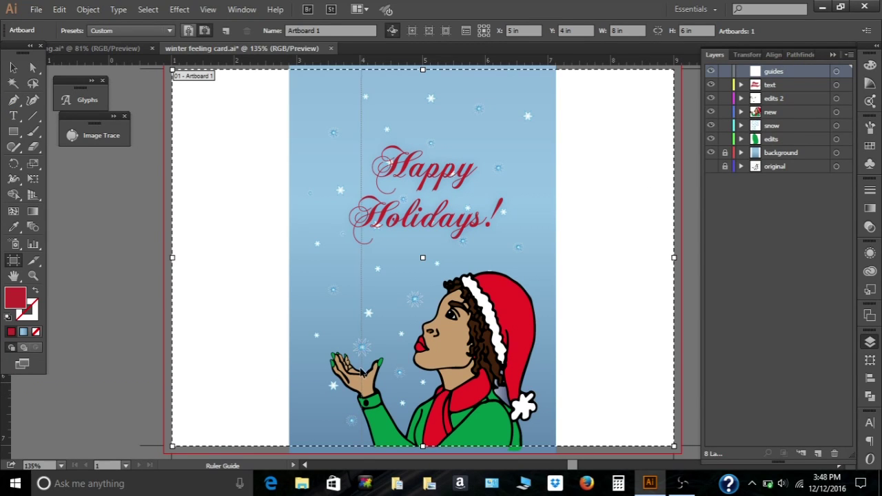
left_click(360, 372)
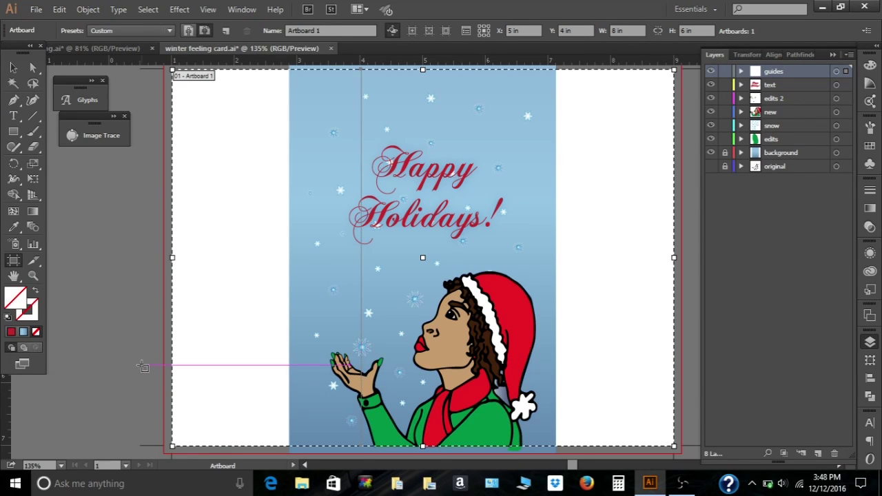
left_click(13, 67)
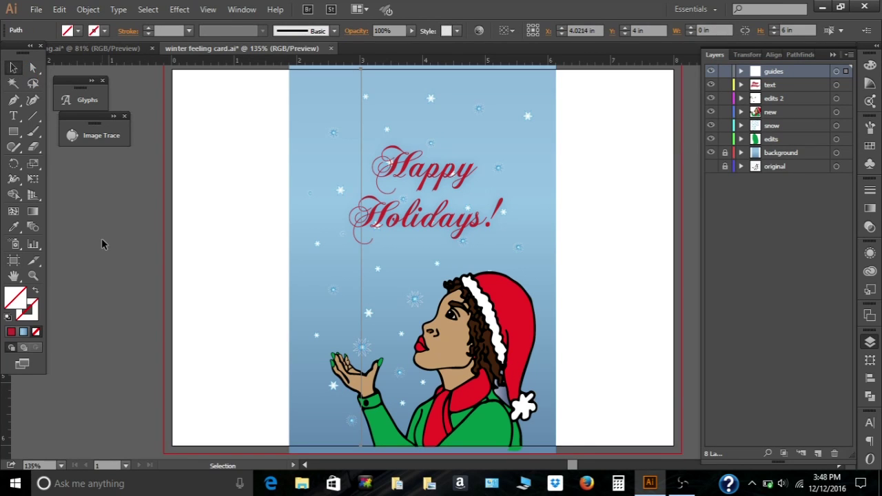
left_click(103, 244)
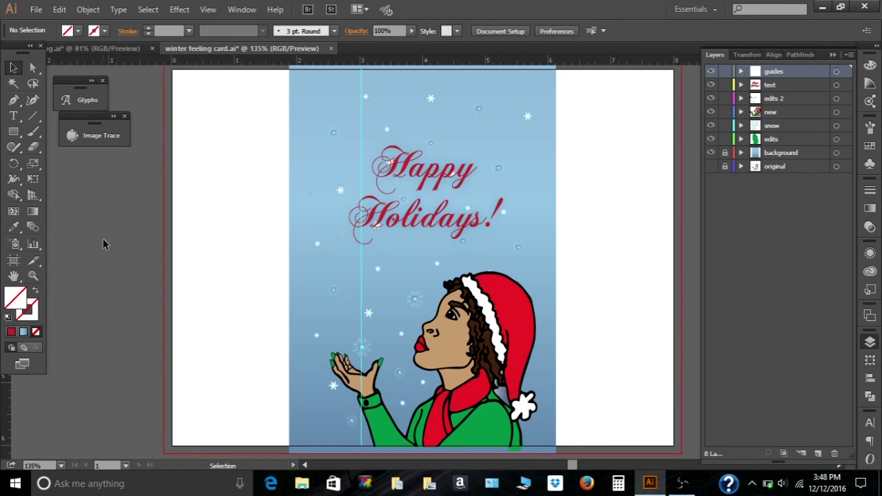
left_click_drag(363, 195, 423, 183)
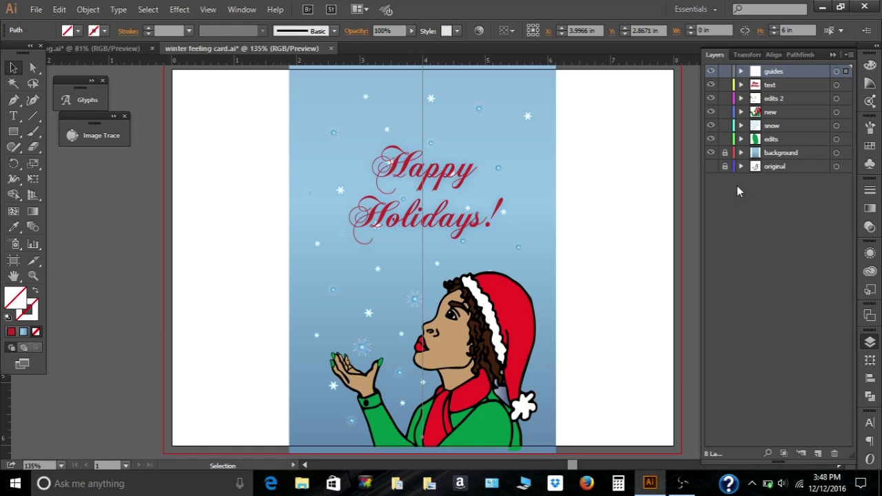
Unlock the original and background layers and lock the guides layer
left_click(725, 166)
left_click(725, 153)
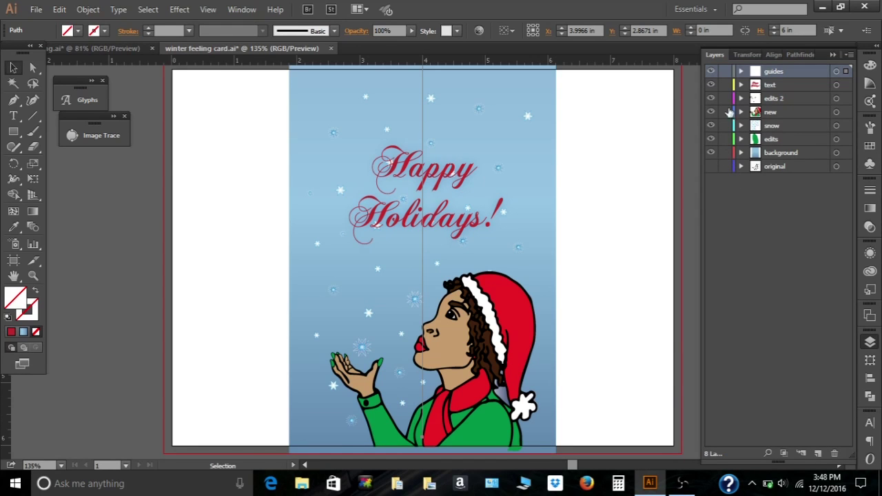
left_click(725, 72)
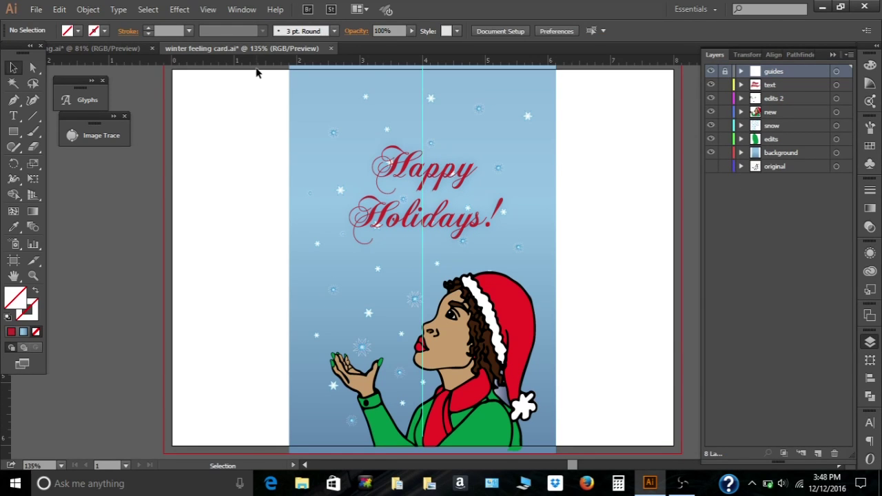
Select all the artwork and move it horizontally into the left half of the artboard, centred at X 2 in
key("ctrl+a")
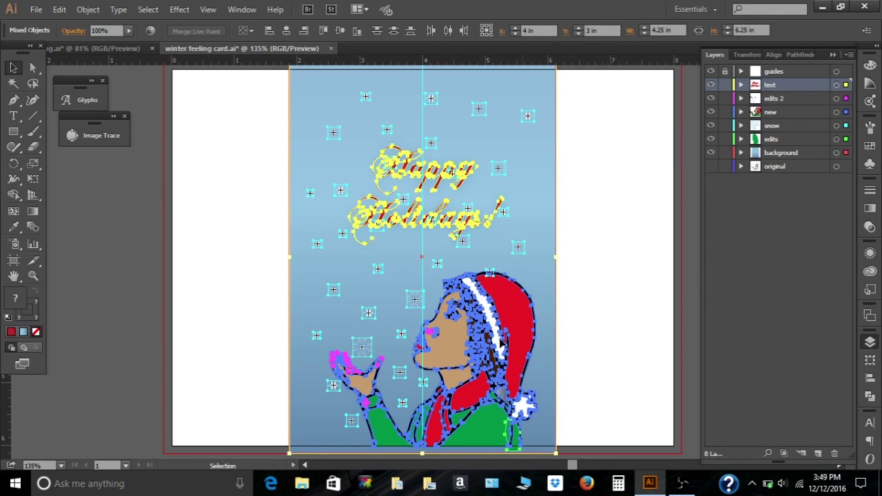
left_click_drag(501, 340, 397, 336)
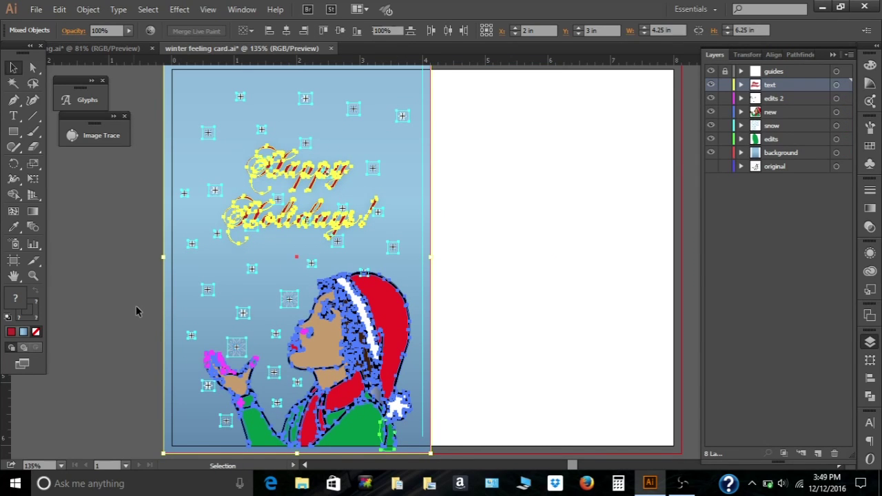
left_click(550, 321)
Reshape the outer edge of the green patch at the bottom of the sweater's rear shoulder with the Pencil tool
scroll(549, 321, "down", 1)
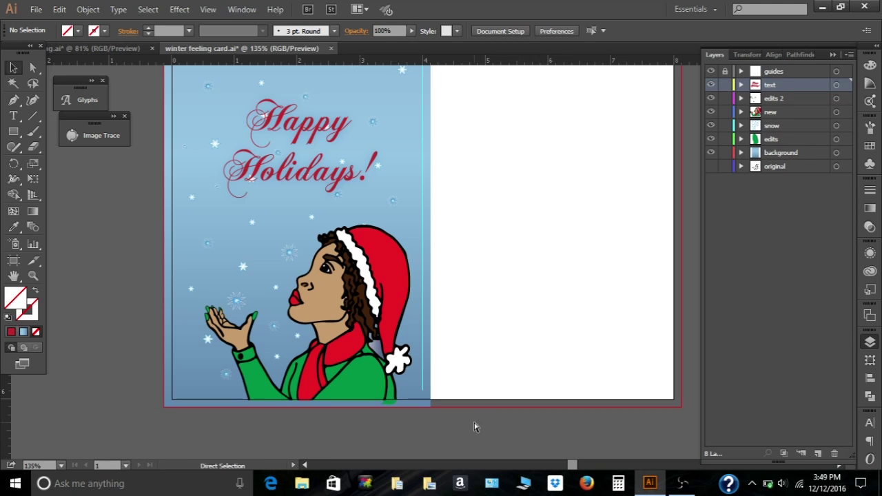
scroll(486, 419, "up", 3)
scroll(164, 236, "down", 3)
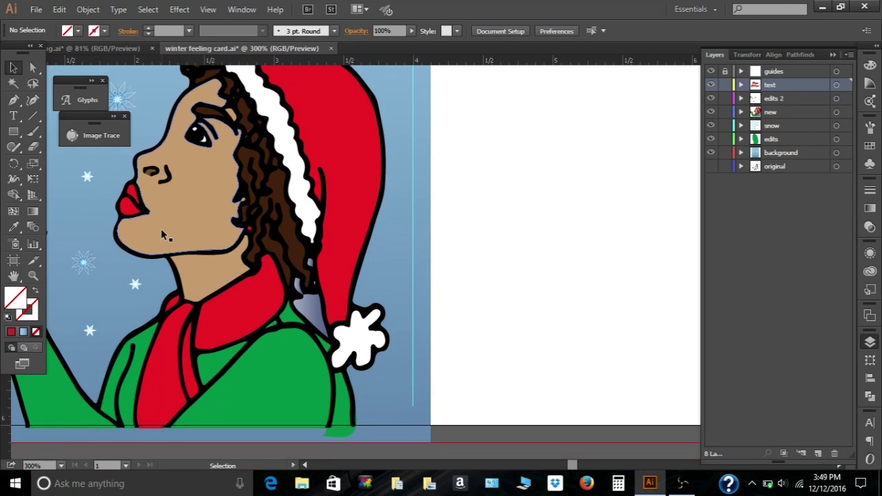
left_click(337, 370)
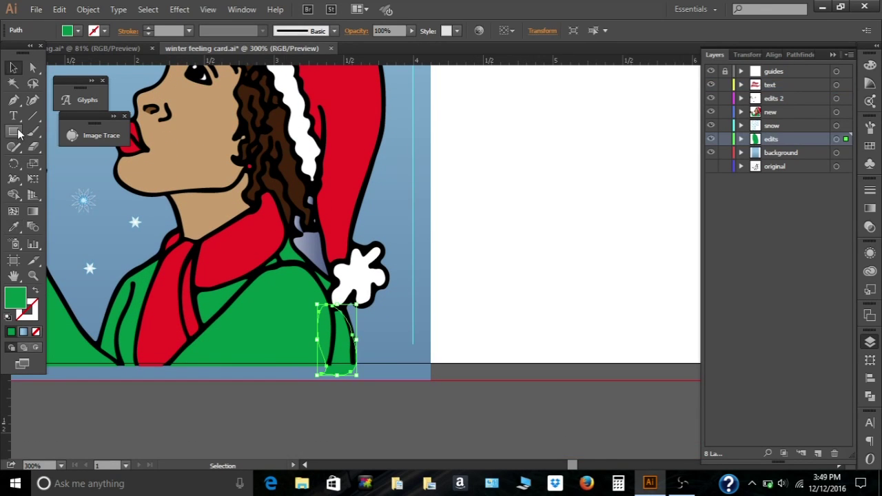
left_click(13, 147)
left_click(42, 162)
key("ctrl+shift+a")
left_click(13, 66)
left_click(339, 370)
left_click(13, 147)
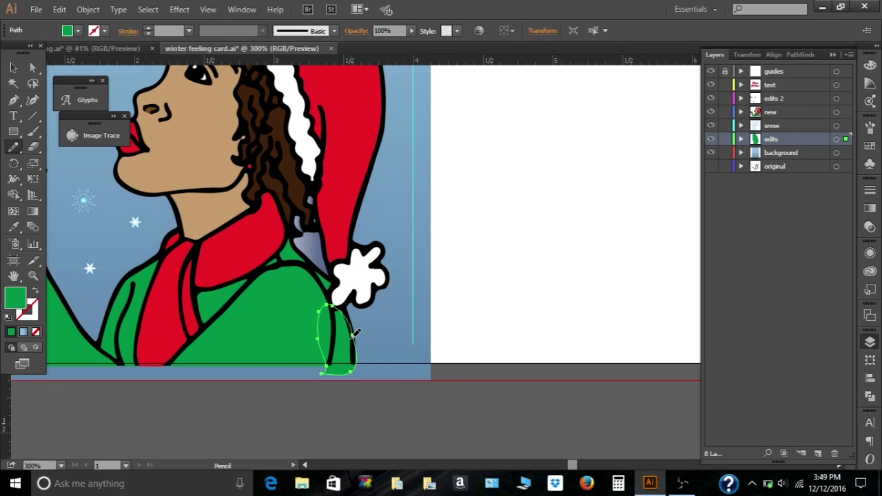
left_click_drag(359, 351, 359, 370)
left_click(13, 67)
Add a new layer above edits 2 and draw a freehand mitten outline around the raised hand with the Pencil tool
scroll(228, 178, "up", 3)
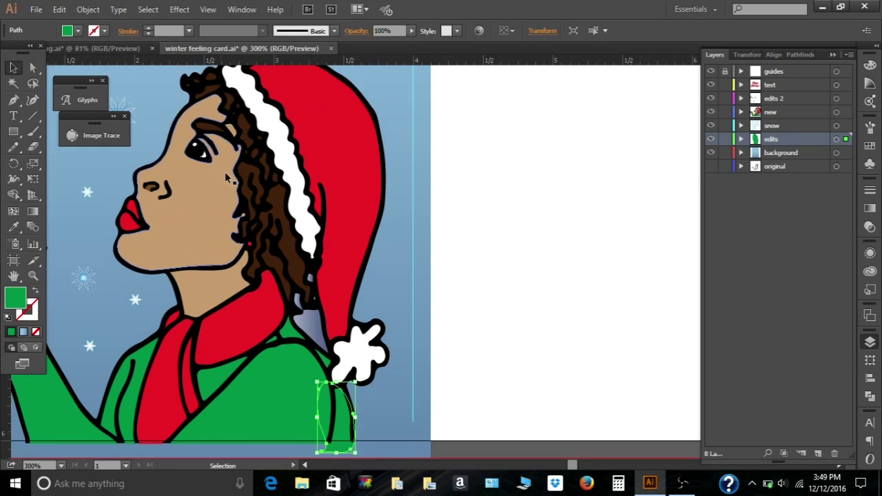
scroll(228, 178, "up", 1)
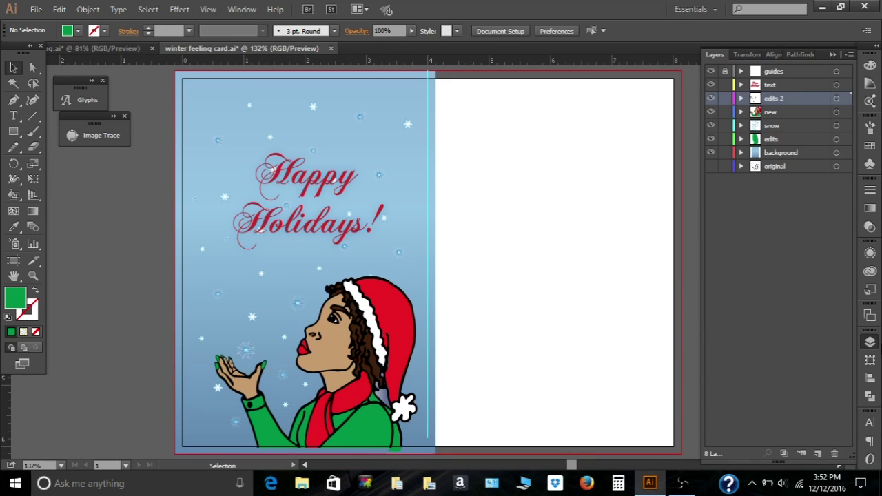
key("ctrl+l")
key("n")
left_click_drag(243, 391, 262, 404)
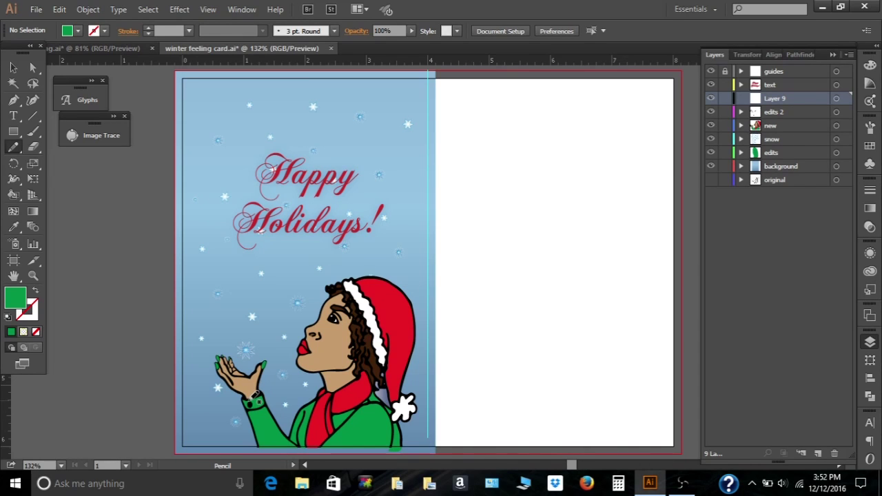
mouse_move(259, 360)
left_mouse_down()
mouse_move(264, 365)
mouse_move(246, 377)
mouse_move(224, 351)
mouse_move(215, 356)
mouse_move(240, 387)
left_mouse_up()
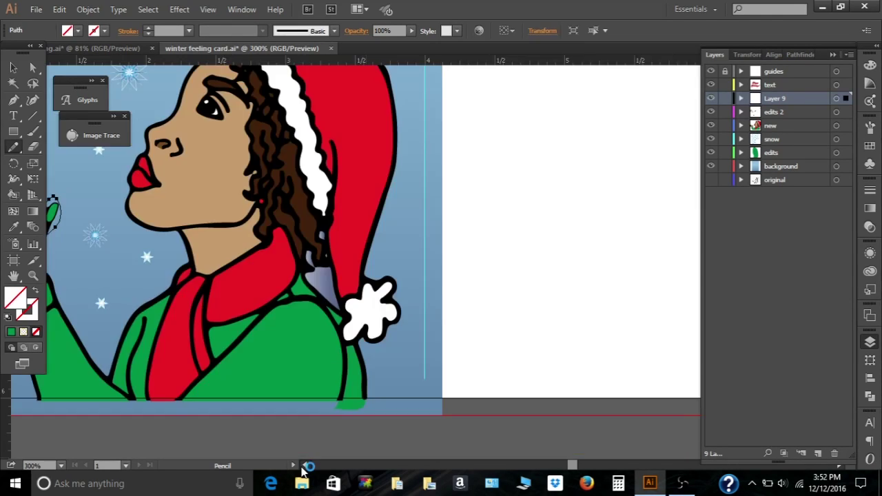
Redraw parts of the mitten outline so it follows the fingers and thumb more closely
left_click(303, 467)
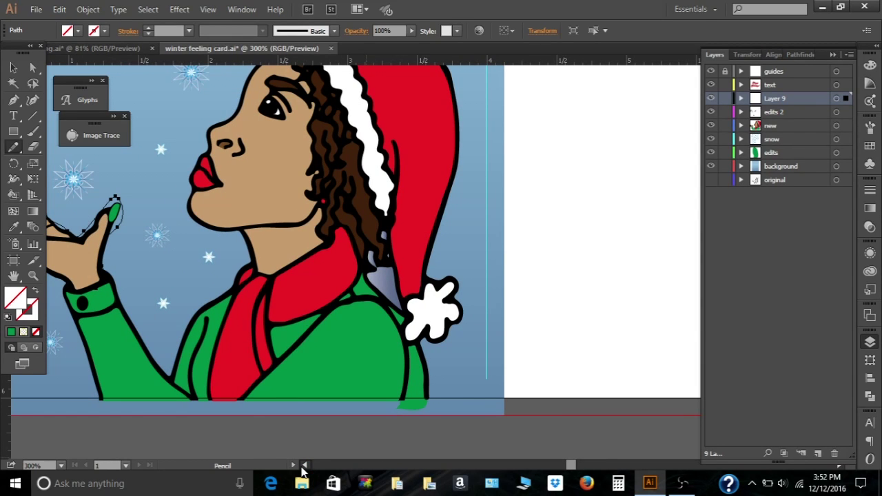
left_click(303, 467)
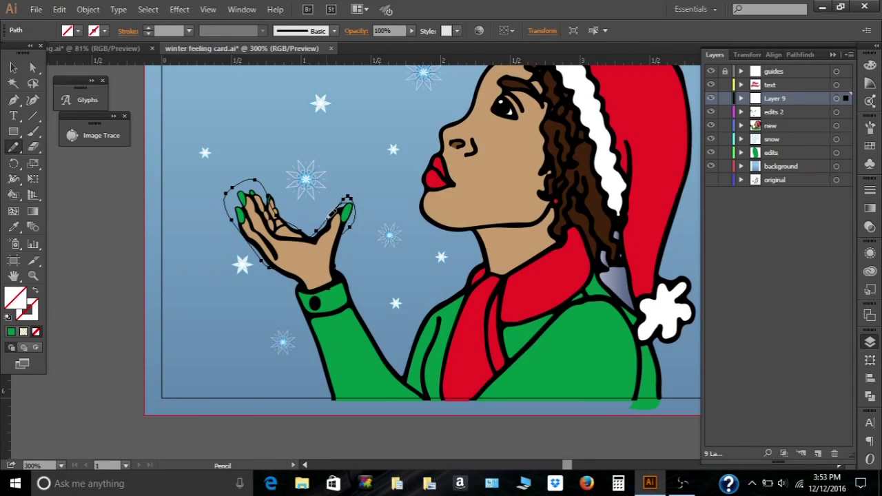
mouse_move(284, 208)
left_mouse_down()
mouse_move(238, 222)
mouse_move(275, 238)
mouse_move(303, 221)
mouse_move(287, 220)
mouse_move(295, 226)
mouse_move(350, 202)
left_mouse_up()
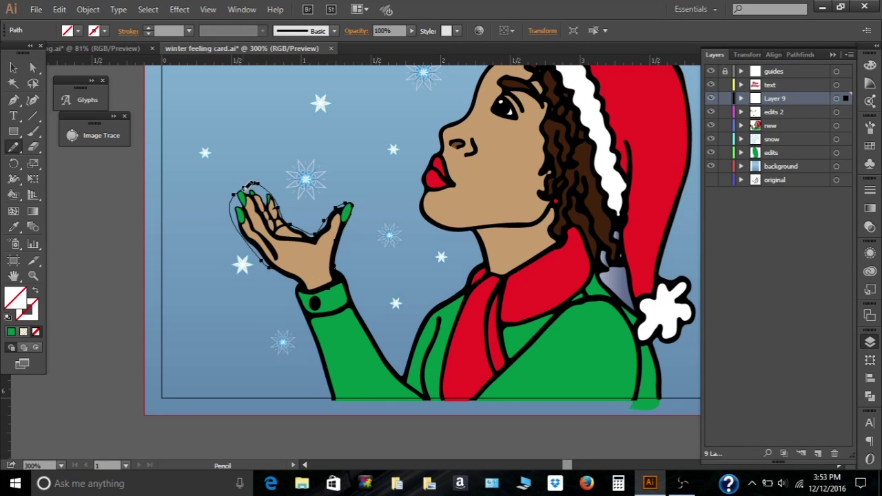
key("ctrl+shift+a")
left_click(289, 224, "ctrl")
left_click_drag(233, 219, 242, 236)
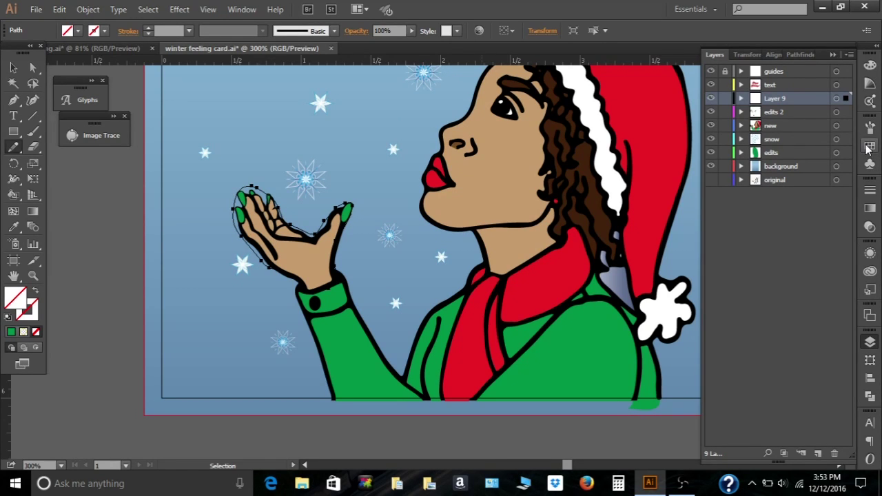
Give the mitten outline a red fill and a black 2 pt stroke
left_click(870, 146)
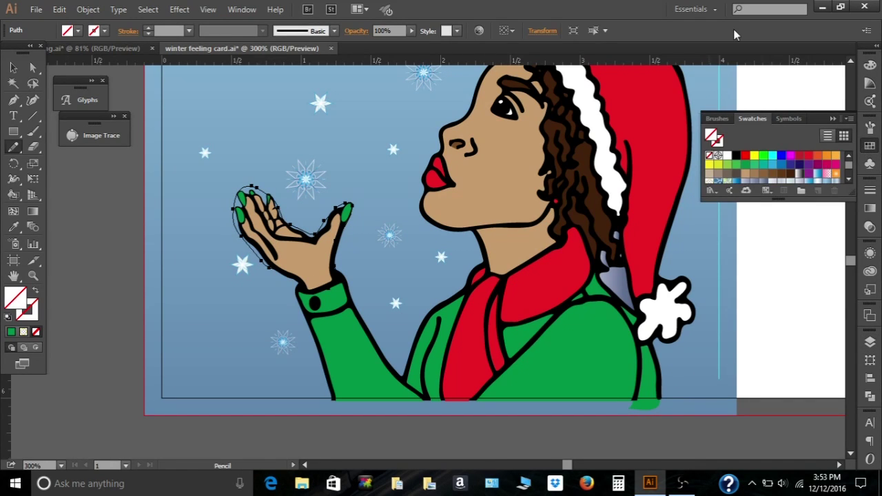
left_click(800, 158)
left_click(13, 67)
left_click(28, 311)
left_click(869, 146)
left_click(736, 156)
left_click(870, 190)
left_click(756, 195)
Refine the mitten's wrist and thumb edges with the Pencil tool
left_click(14, 147)
left_click_drag(343, 239, 308, 284)
left_click_drag(277, 219, 335, 208)
left_click(13, 67)
Change the mitten's fill to the bright red swatch that matches the hat and deselect it
key("ctrl+0")
left_click(238, 381)
left_click(870, 146)
left_click(808, 156)
left_click(108, 156)
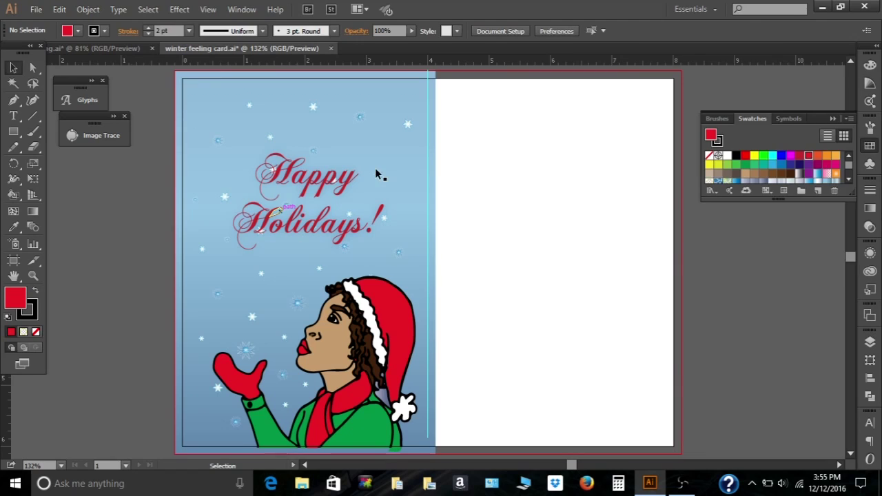
Lock the text layer and move the snowflakes that crowd the greeting into the open sky around it
left_click(870, 342)
left_click(724, 85)
left_click_drag(271, 137, 351, 158)
left_click_drag(275, 169, 412, 185)
left_click_drag(249, 106, 260, 106)
left_click_drag(218, 141, 228, 150)
left_click_drag(384, 218, 398, 217)
left_click_drag(399, 248, 367, 268)
Lock the new and background layers and nudge the snowflakes beside and below the greeting's exclamation mark
left_click(724, 125)
left_click(725, 166)
left_click_drag(399, 217, 396, 226)
left_click_drag(401, 267, 407, 271)
On the unlocked text layer, create a text frame at the bottom of the blank half, set in Chaparral Pro Regular, 10 pt
left_click(724, 84)
left_click(770, 84)
left_click(13, 116)
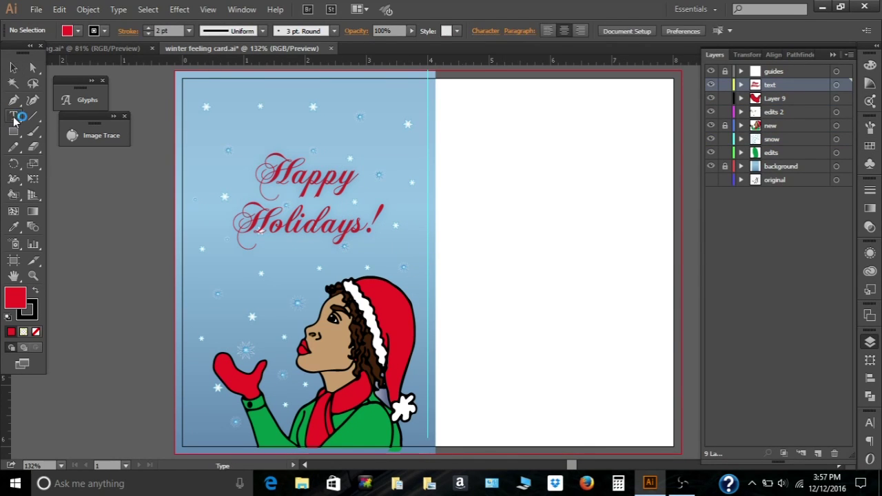
left_click_drag(475, 420, 618, 447)
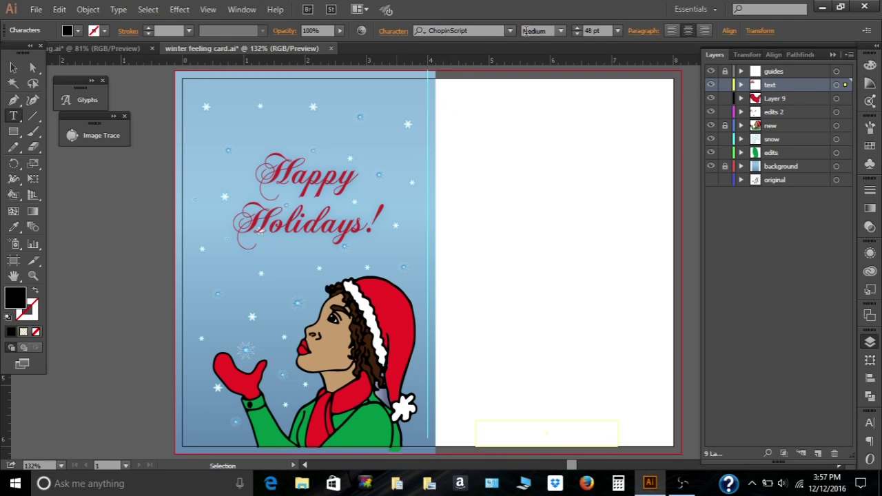
left_click(618, 31)
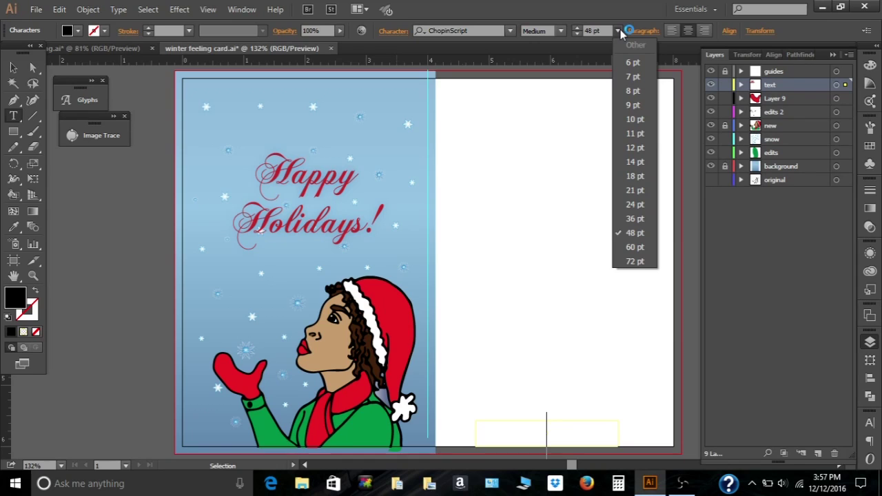
left_click(510, 30)
left_click(508, 80)
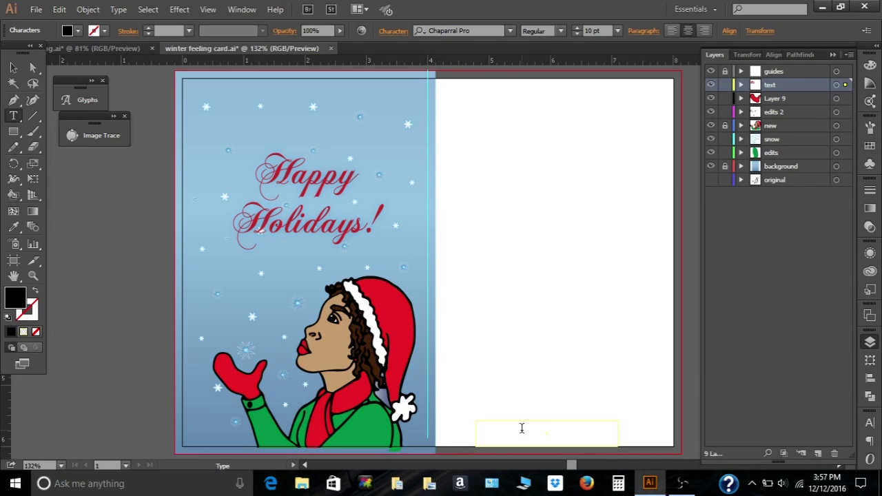
Enter a credit line reading "Designed by" followed by the designer's full name, and start a second line
type("by")
type("Designed")
type(" by Janine Al")
type("ston")
key("Return")
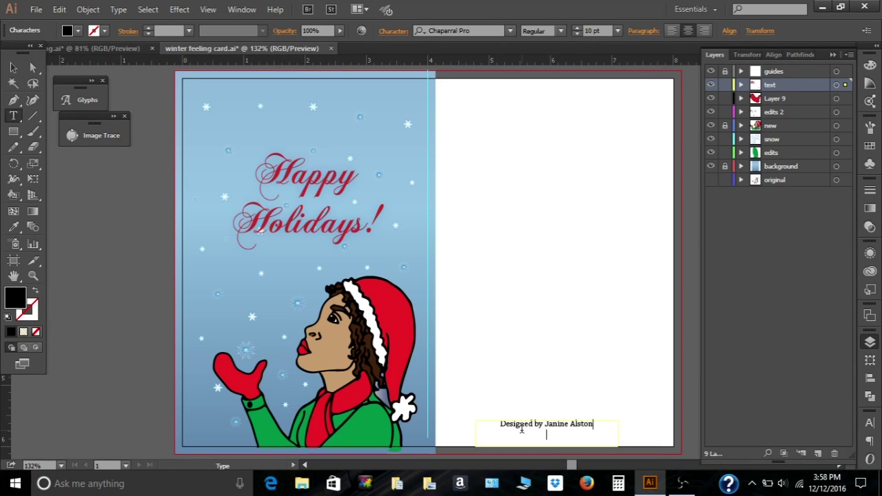
Insert the © glyph on the second credit line and follow it with "2016. All rights reserved."
left_click(81, 102)
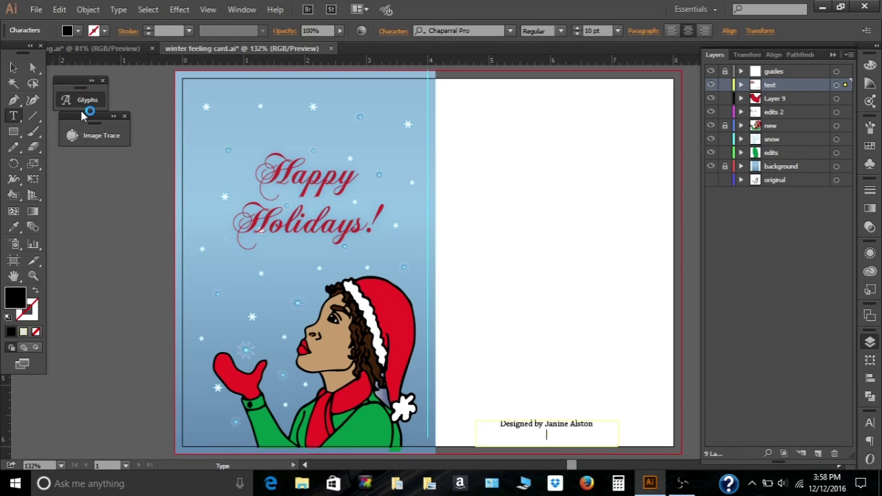
scroll(224, 158, "down", 5)
scroll(224, 159, "down", 4)
scroll(228, 160, "down", 1)
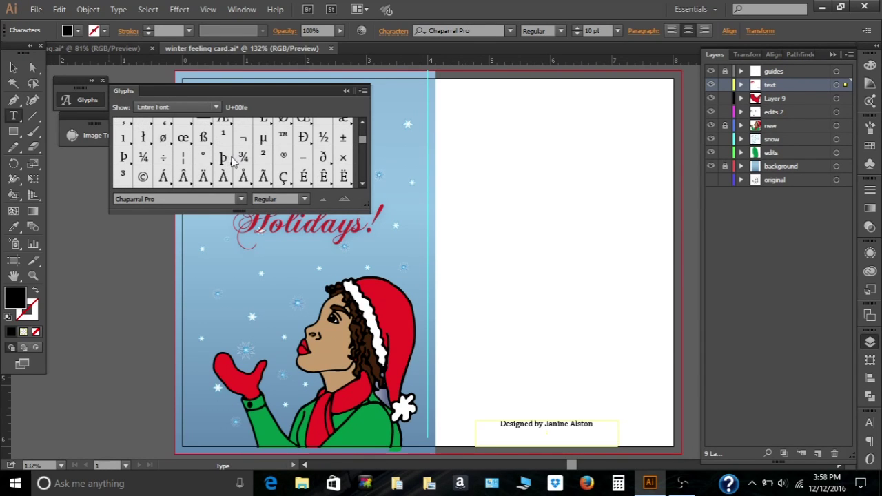
double_click(146, 177)
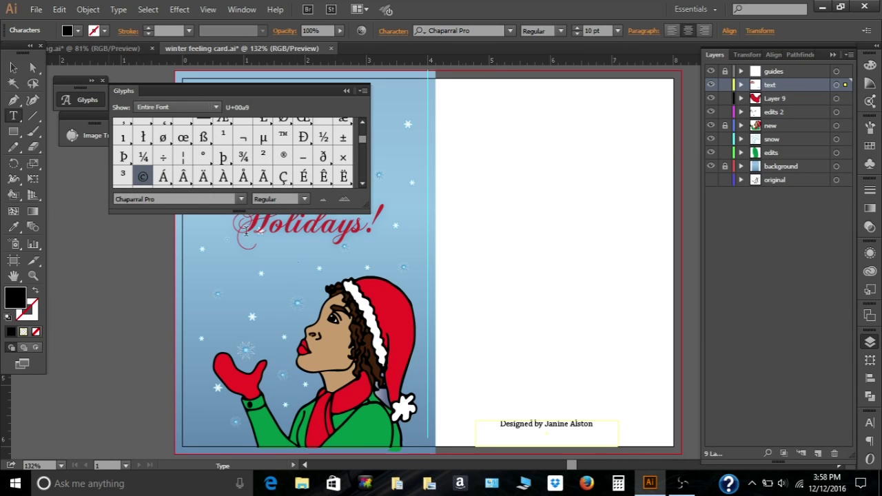
double_click(142, 177)
type("3")
key("BackSpace")
type("2016. All rights reserved.")
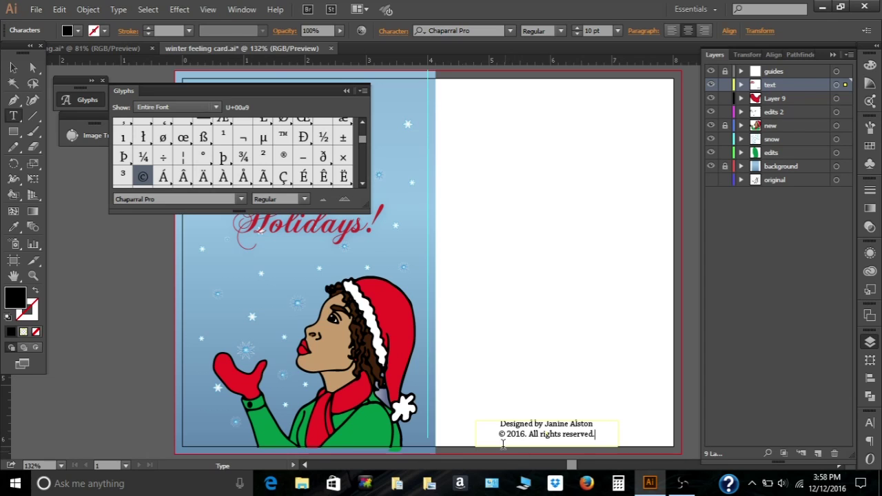
Remove the line break before the © so the copyright notice continues the designer credit
left_click(499, 434)
key("BackSpace")
key("Escape")
Widen the credit's text frame to fit one line and position it centred near the bottom of the blank half
left_click(13, 67)
left_click(606, 431)
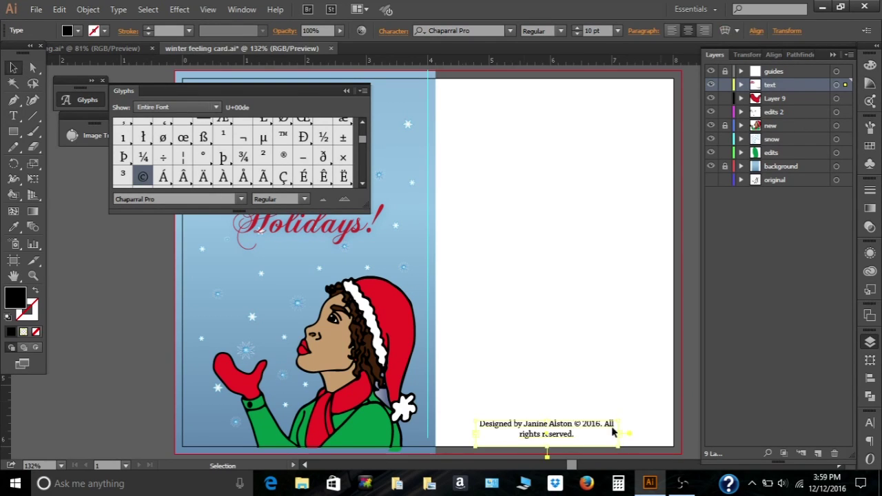
left_click_drag(618, 434, 667, 433)
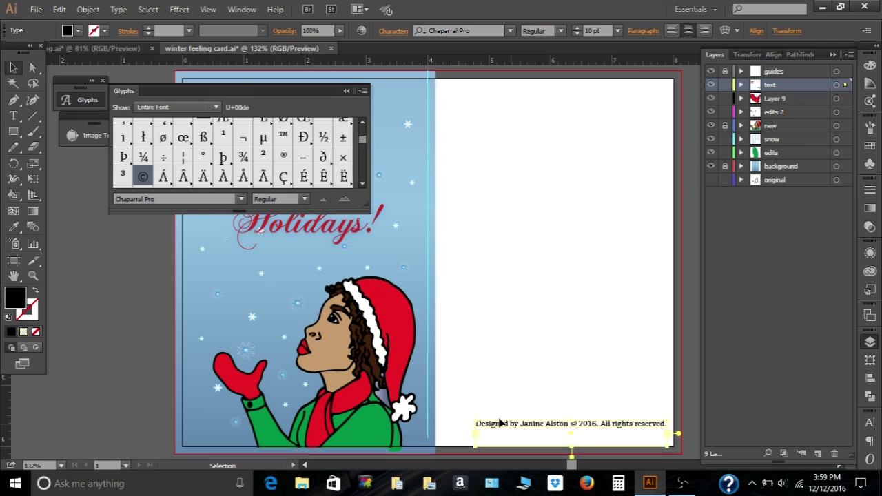
left_click_drag(551, 433, 535, 441)
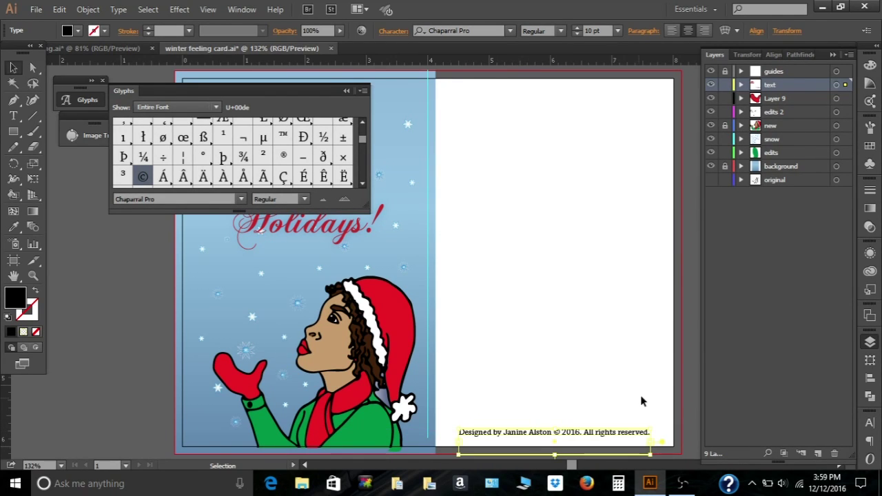
Deselect the copyright credit on the blank half and save the card document
left_click(695, 405)
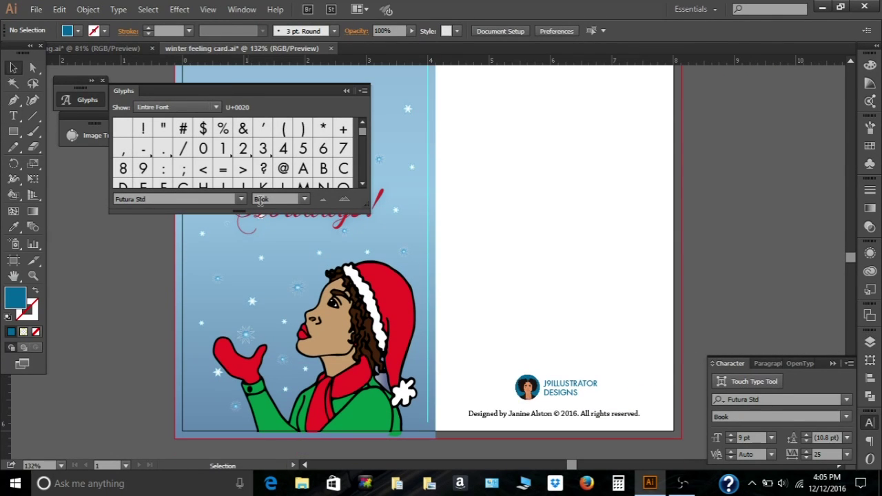
left_click(36, 9)
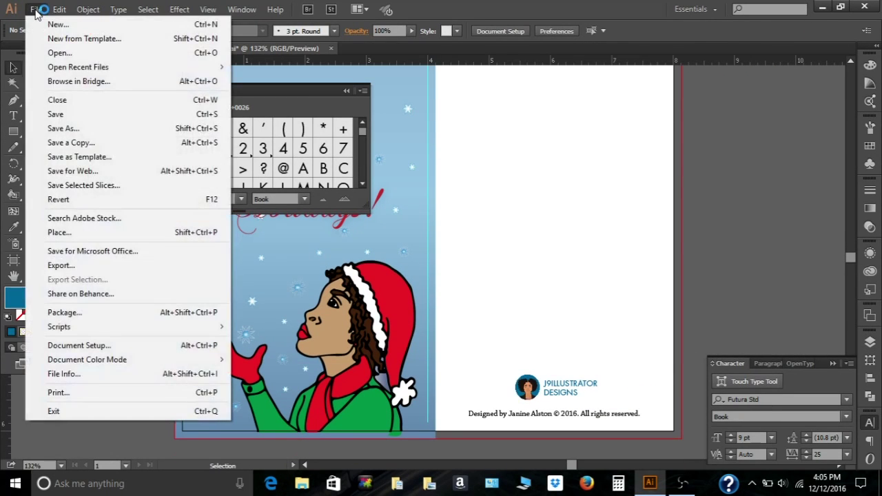
left_click(72, 118)
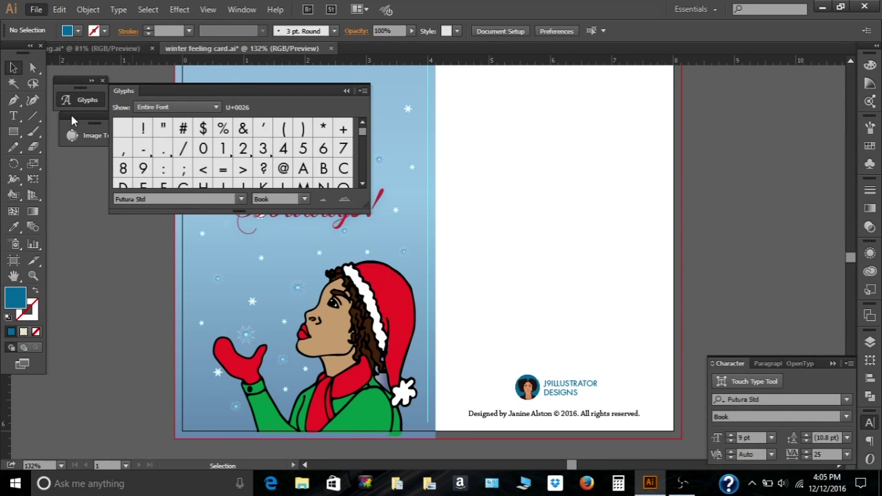
Save a PDF copy of the card with trim marks added, and close the PDF preview that opens
left_click(37, 10)
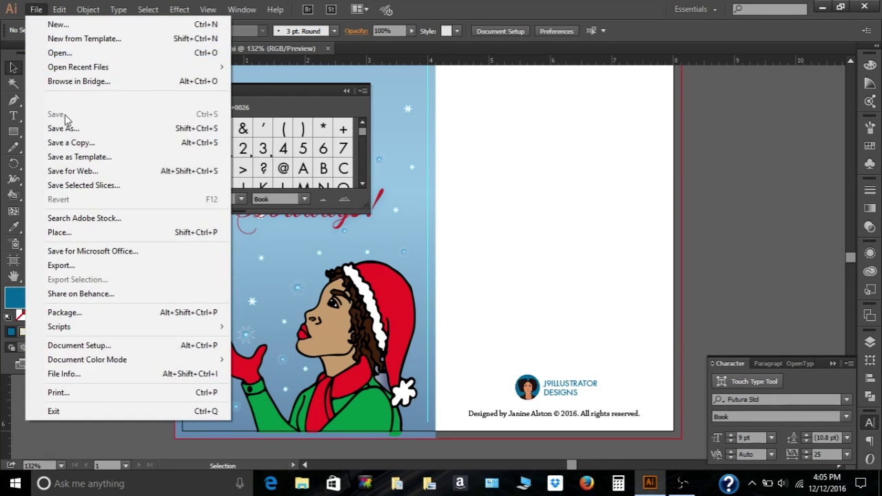
left_click(344, 354)
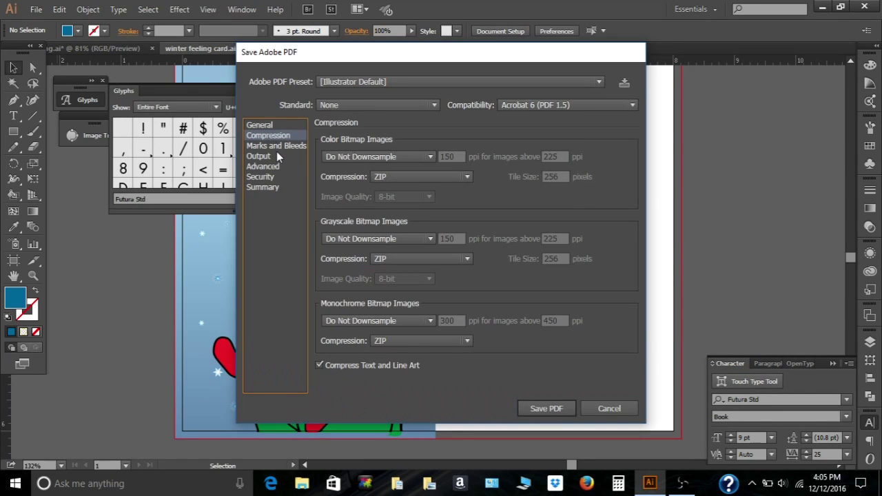
left_click(276, 153)
left_click(277, 145)
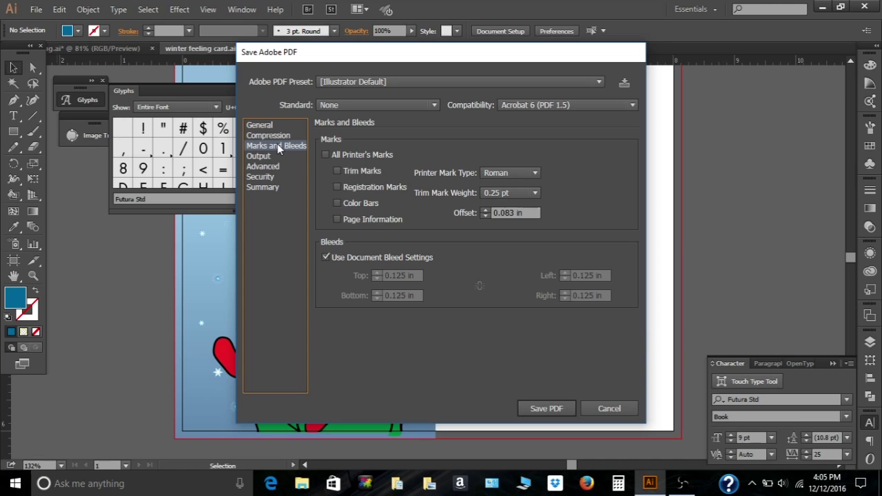
left_click(337, 171)
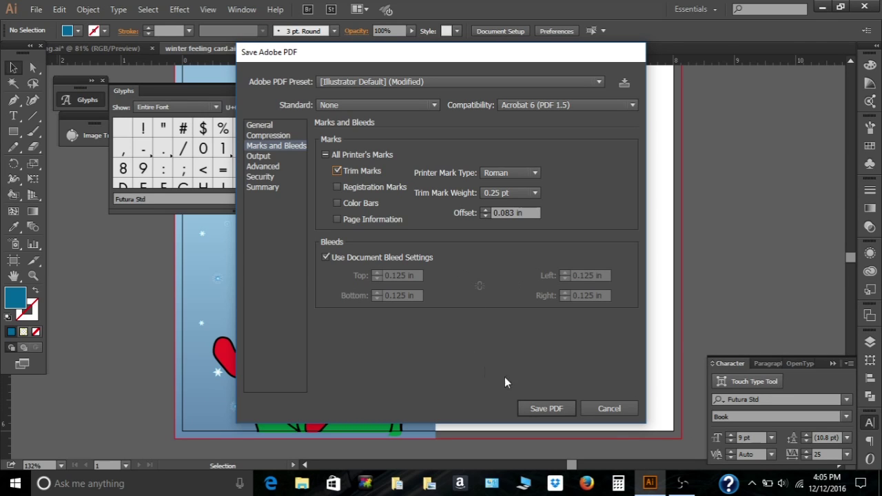
left_click(527, 409)
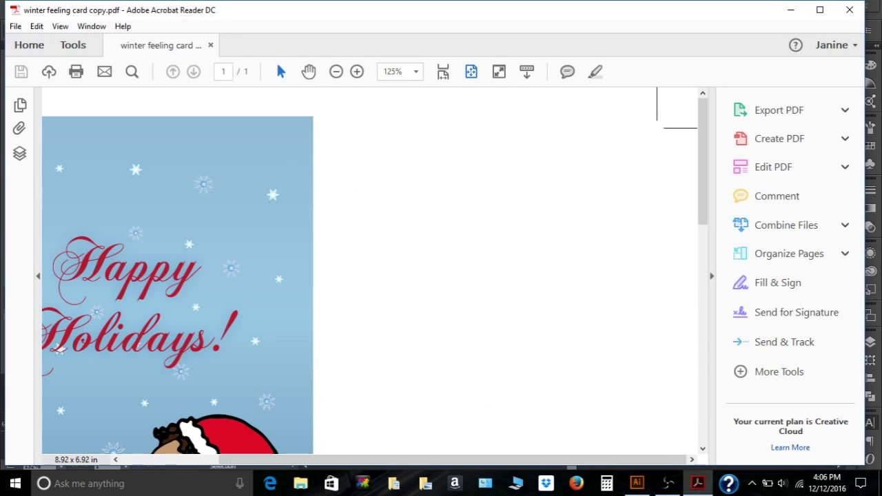
left_click(850, 10)
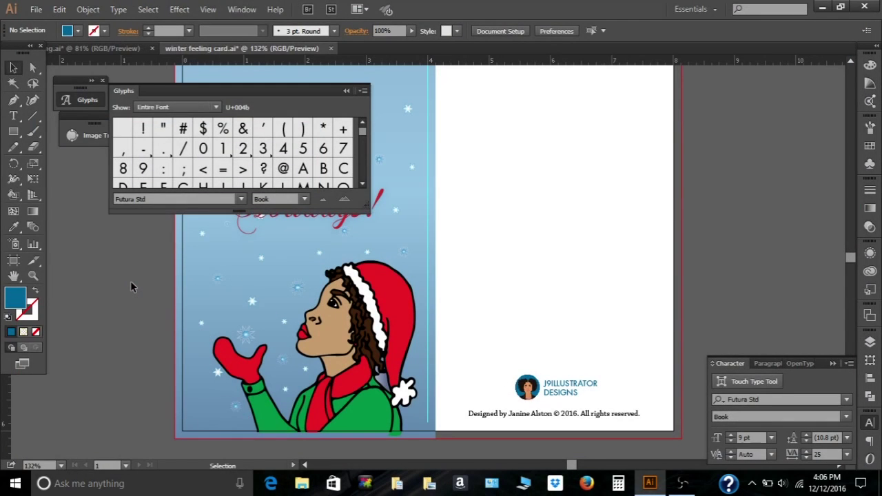
Collapse the glyph list, save the card document again and quit Illustrator
left_click(346, 90)
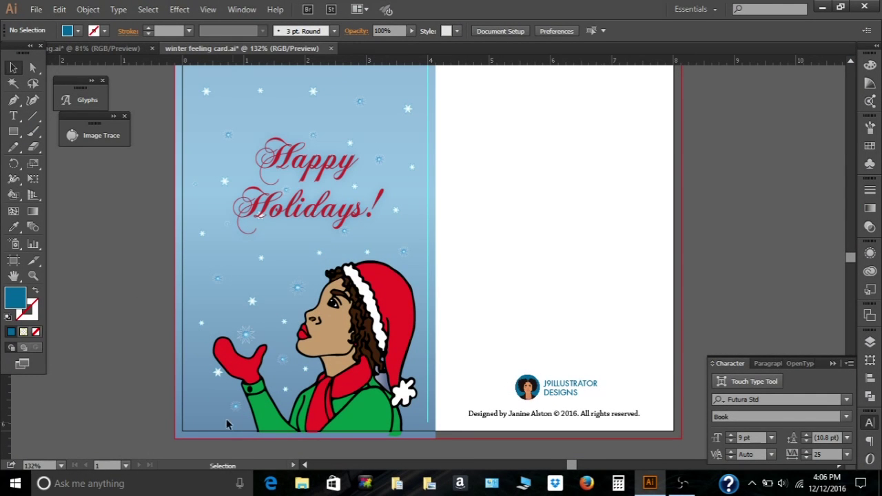
left_click(38, 10)
left_click(70, 115)
left_click(864, 6)
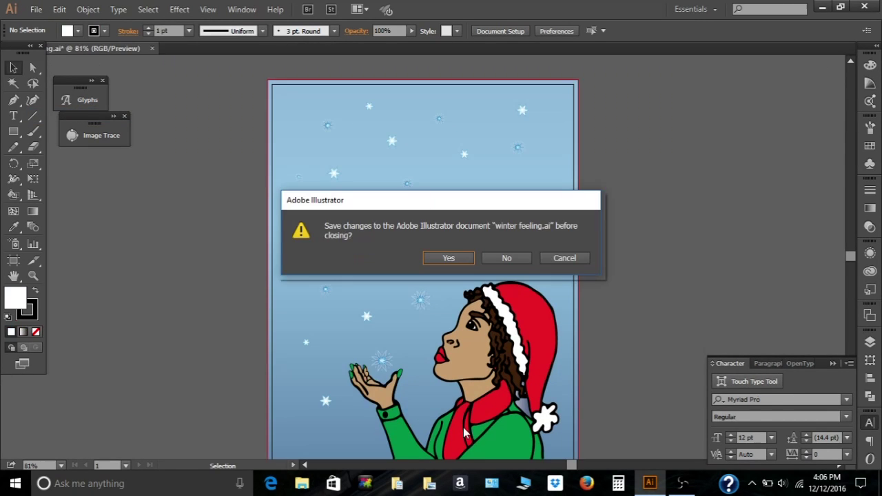